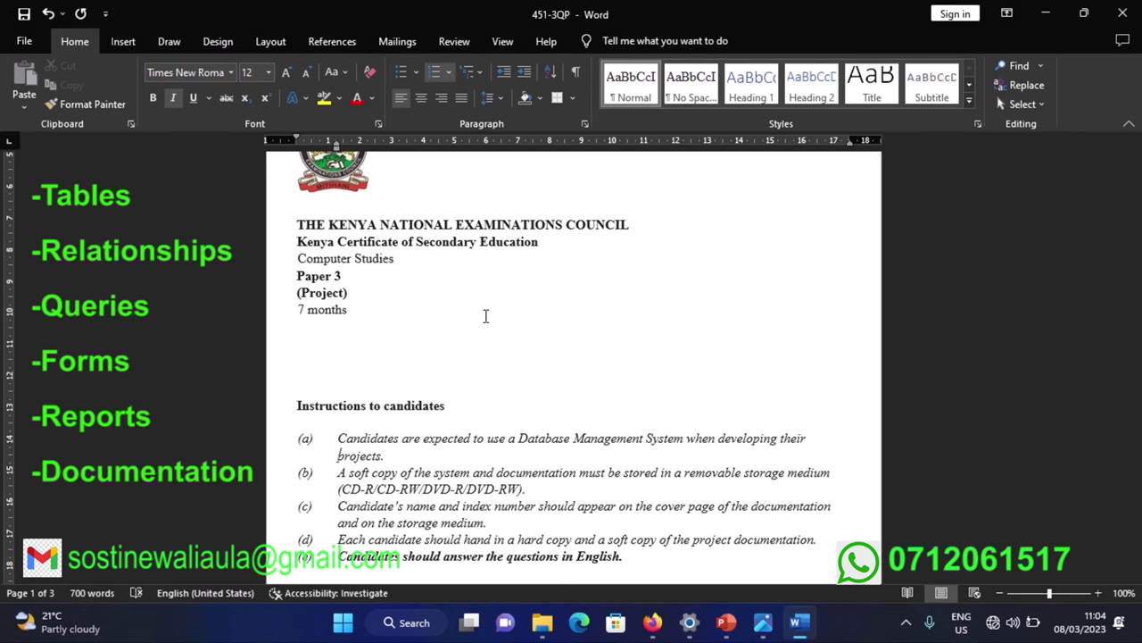
- Read the candidate instructions and the Maringo Sports Club description, covering enrolment, registration details, membership fees, age groups and store items
{"action": "scroll", "coordinate": [482, 315], "scroll_direction": "down", "scroll_amount": 6}
{"action": "scroll", "coordinate": [478, 314], "scroll_direction": "down", "scroll_amount": 9}
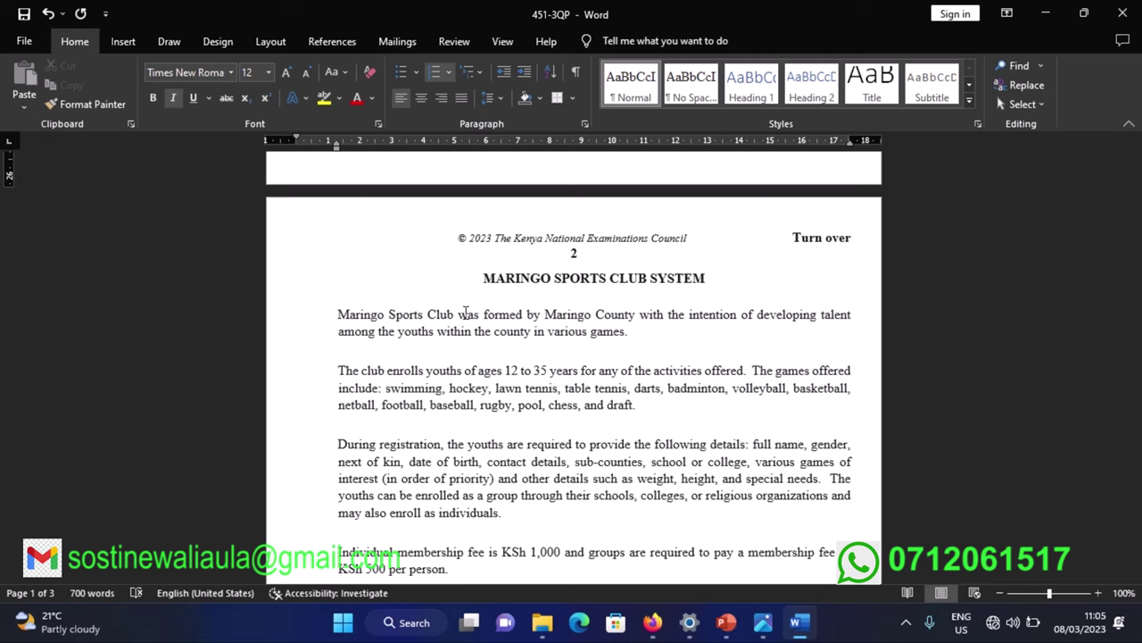
{"action": "scroll", "coordinate": [465, 312], "scroll_direction": "down", "scroll_amount": 2}
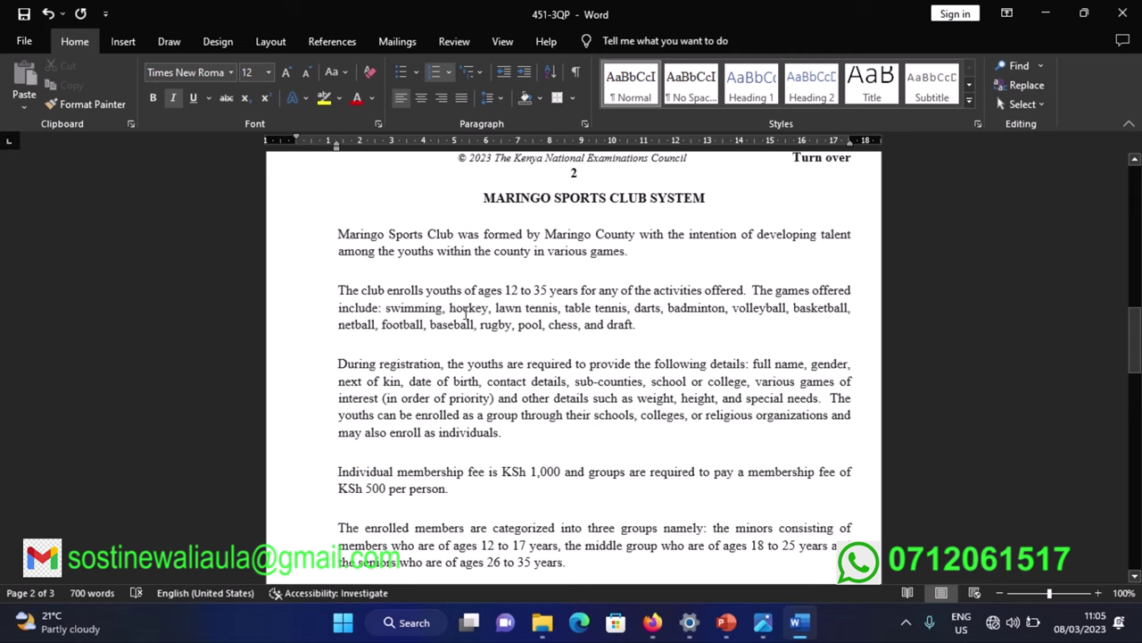
{"action": "scroll", "coordinate": [465, 311], "scroll_direction": "down", "scroll_amount": 1}
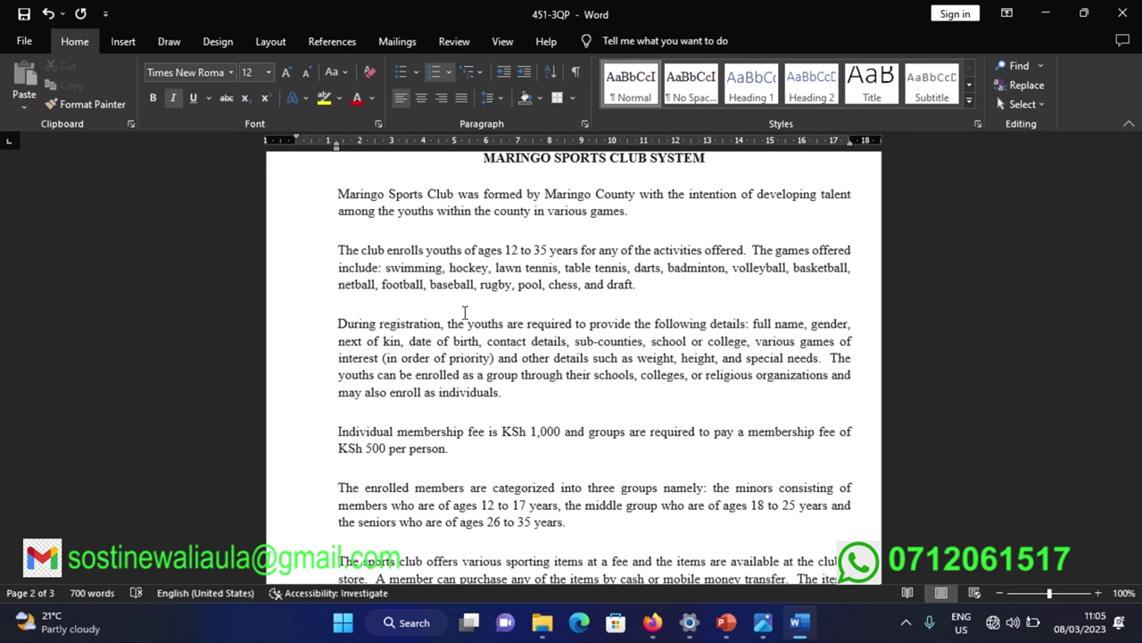
{"action": "scroll", "coordinate": [464, 311], "scroll_direction": "down", "scroll_amount": 3}
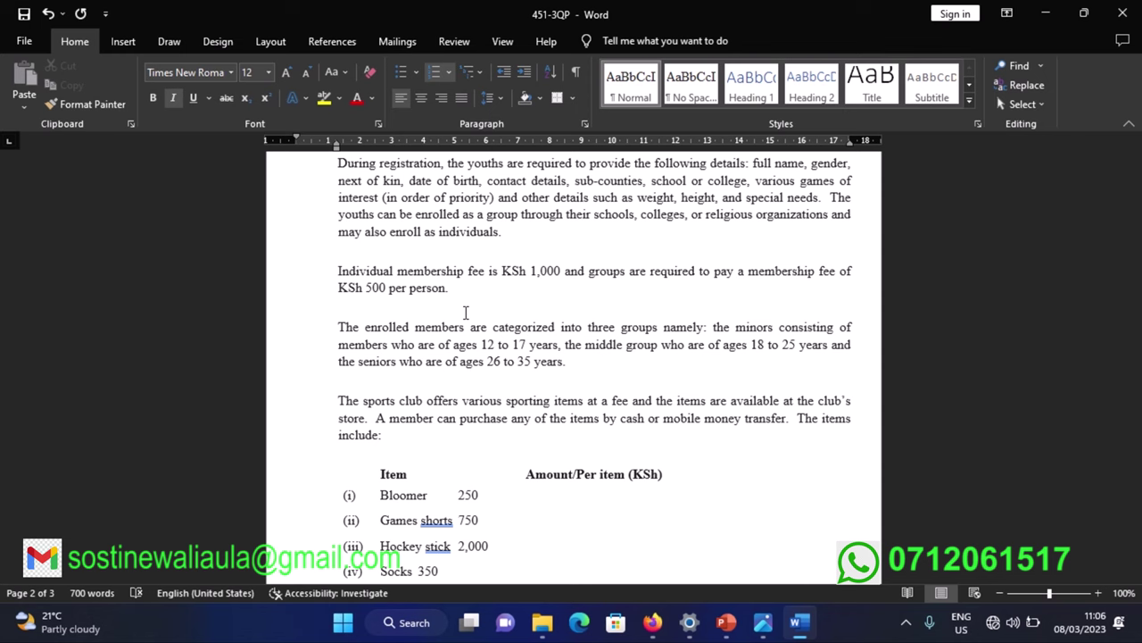
{"action": "scroll", "coordinate": [465, 311], "scroll_direction": "down", "scroll_amount": 3}
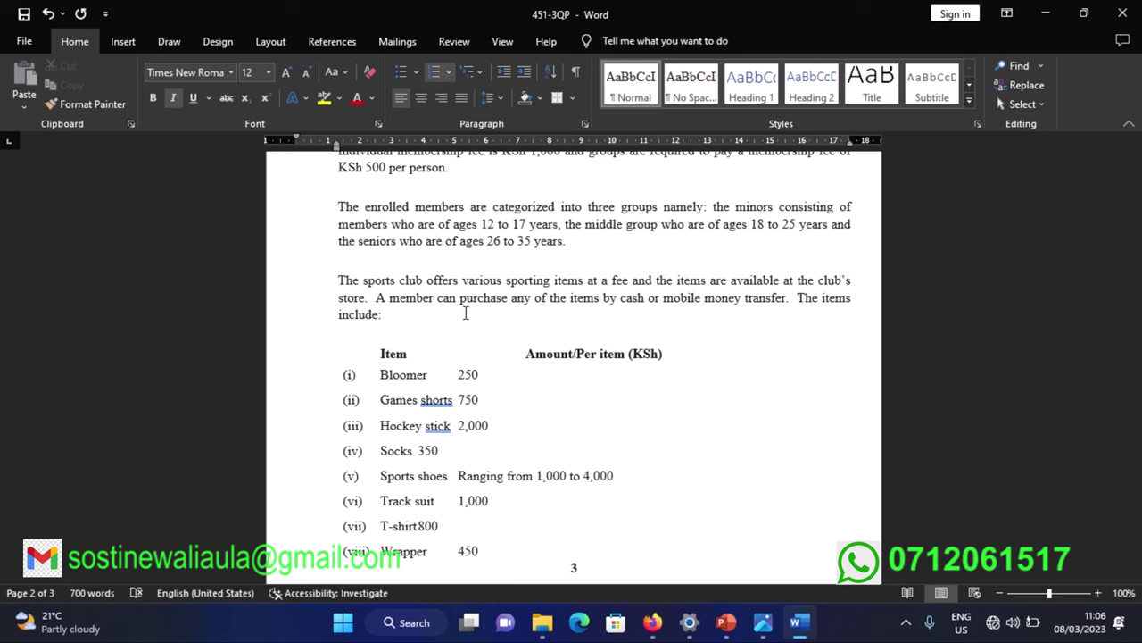
- Align the T-shirt price of 800 with the other amounts in the item list by adding space before it
{"action": "scroll", "coordinate": [515, 299], "scroll_direction": "down", "scroll_amount": 3}
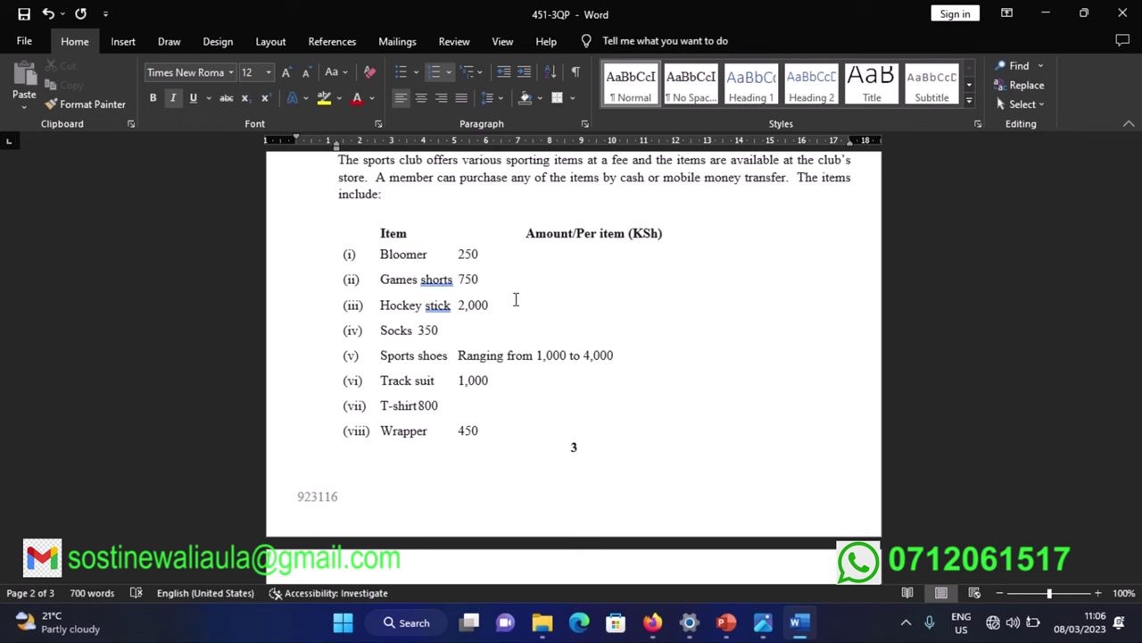
{"action": "left_click", "coordinate": [420, 405]}
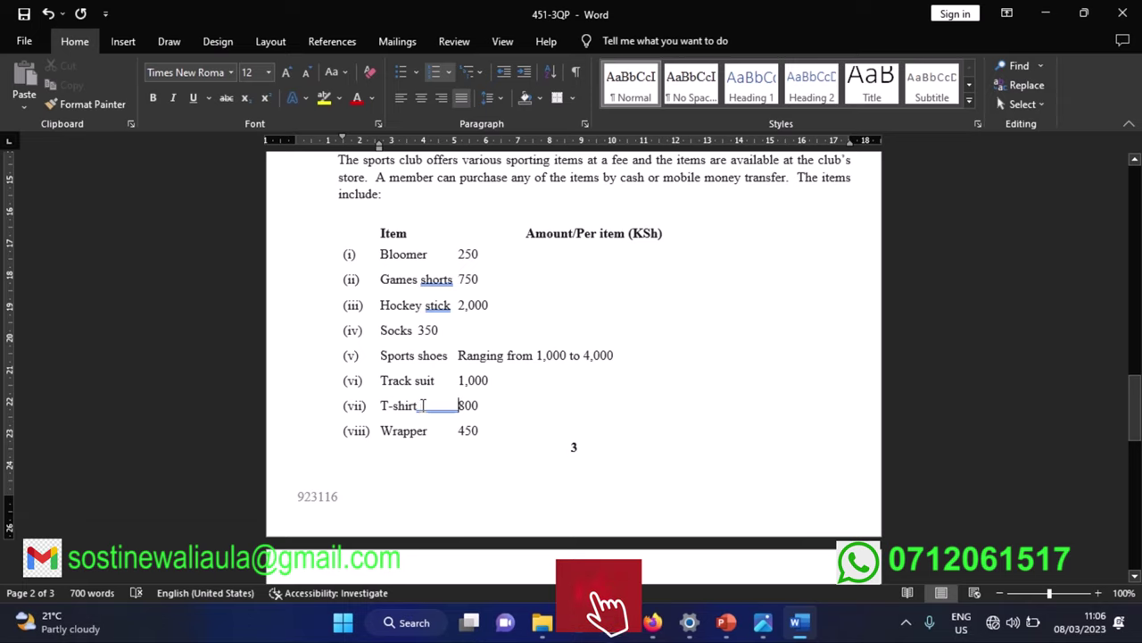
- Read the rules on discounts, stock levels, patrons and captains, and the list of required system functions
{"action": "scroll", "coordinate": [415, 402], "scroll_direction": "down", "scroll_amount": 3}
{"action": "scroll", "coordinate": [416, 400], "scroll_direction": "down", "scroll_amount": 6}
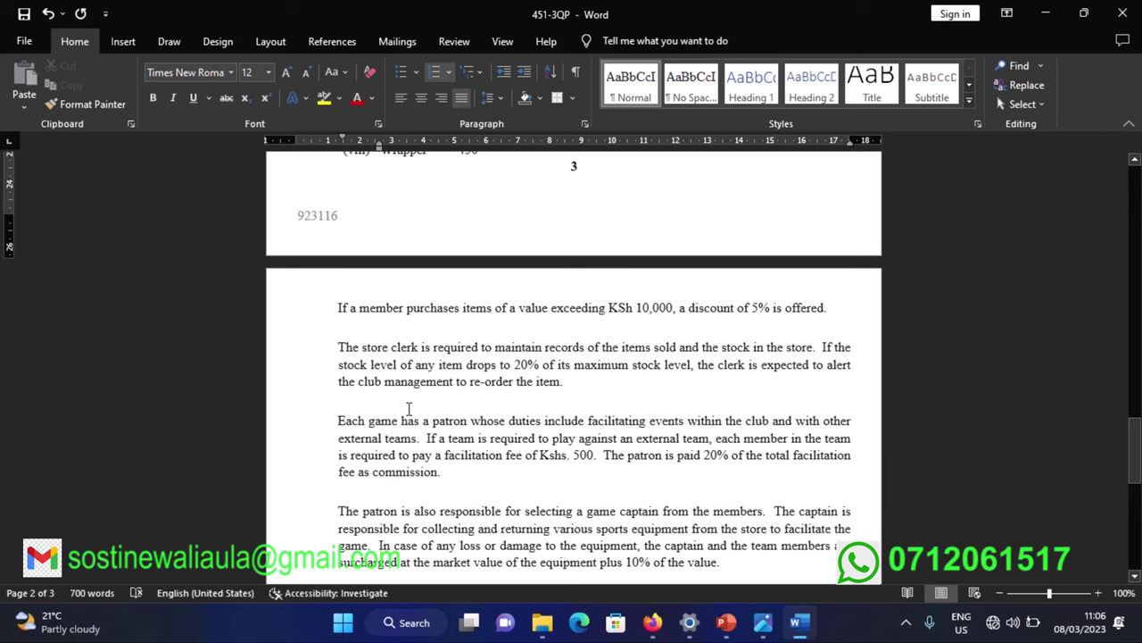
{"action": "scroll", "coordinate": [409, 408], "scroll_direction": "down", "scroll_amount": 2}
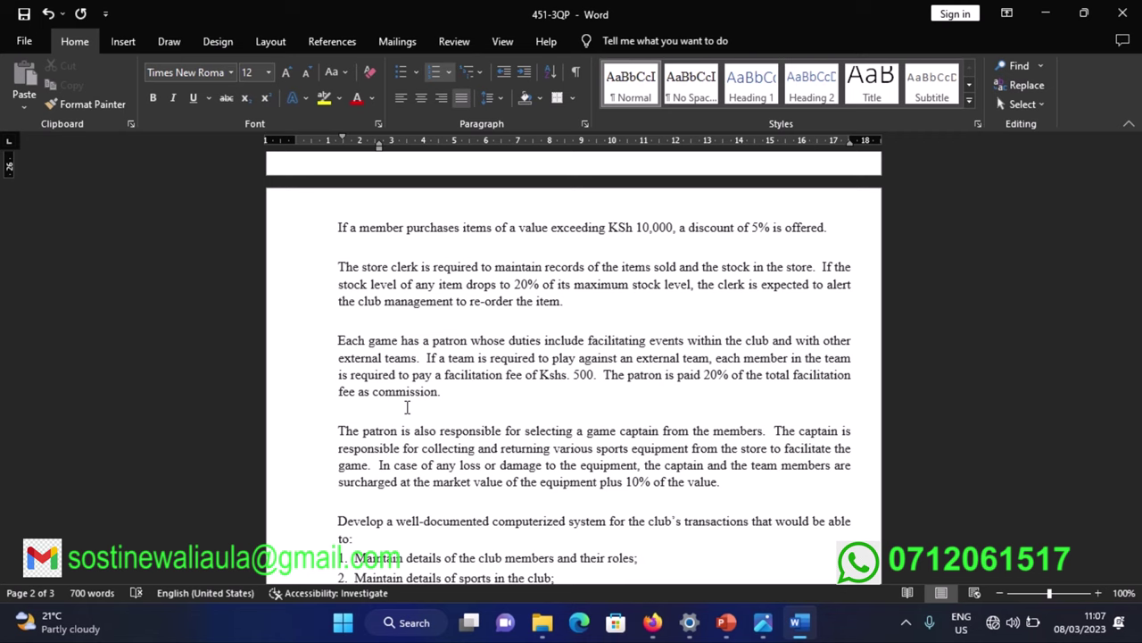
{"action": "scroll", "coordinate": [407, 407], "scroll_direction": "down", "scroll_amount": 2}
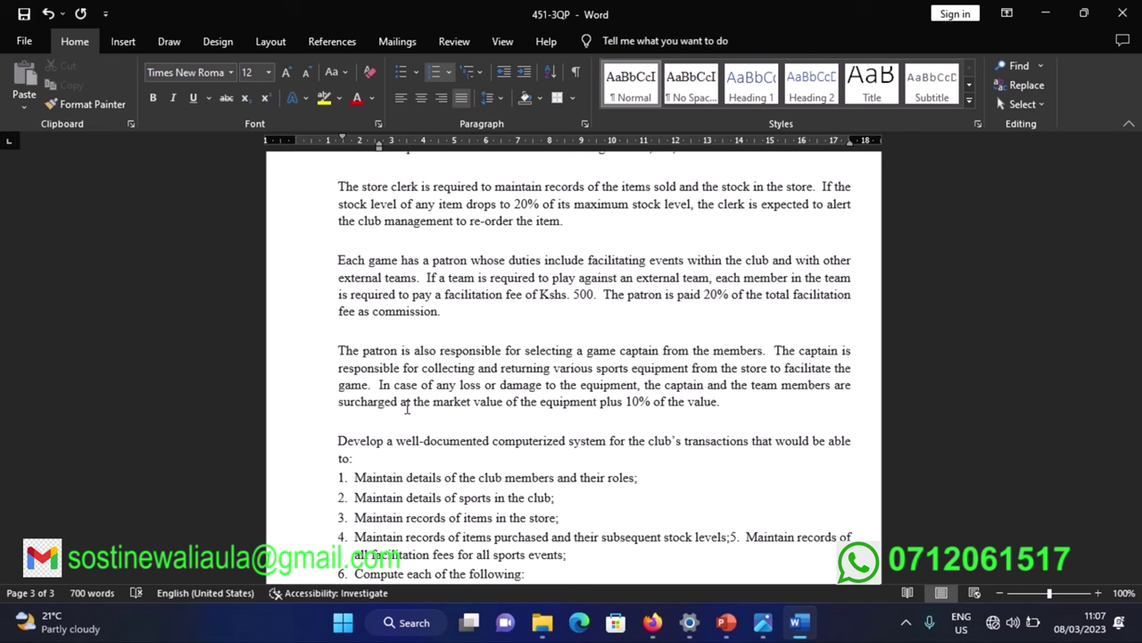
{"action": "scroll", "coordinate": [406, 406], "scroll_direction": "down", "scroll_amount": 3}
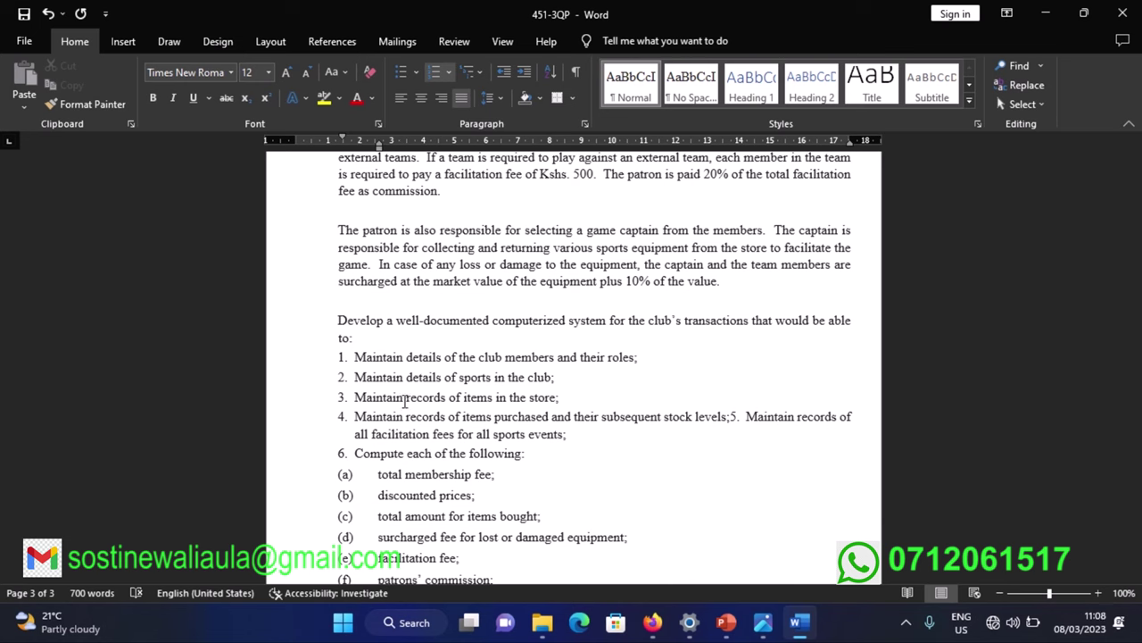
- Split requirement 5, "Maintain records of all facilitation fees for all sports events;", from item 4 onto its own numbered line, removing the duplicate number text
{"action": "scroll", "coordinate": [405, 404], "scroll_direction": "down", "scroll_amount": 2}
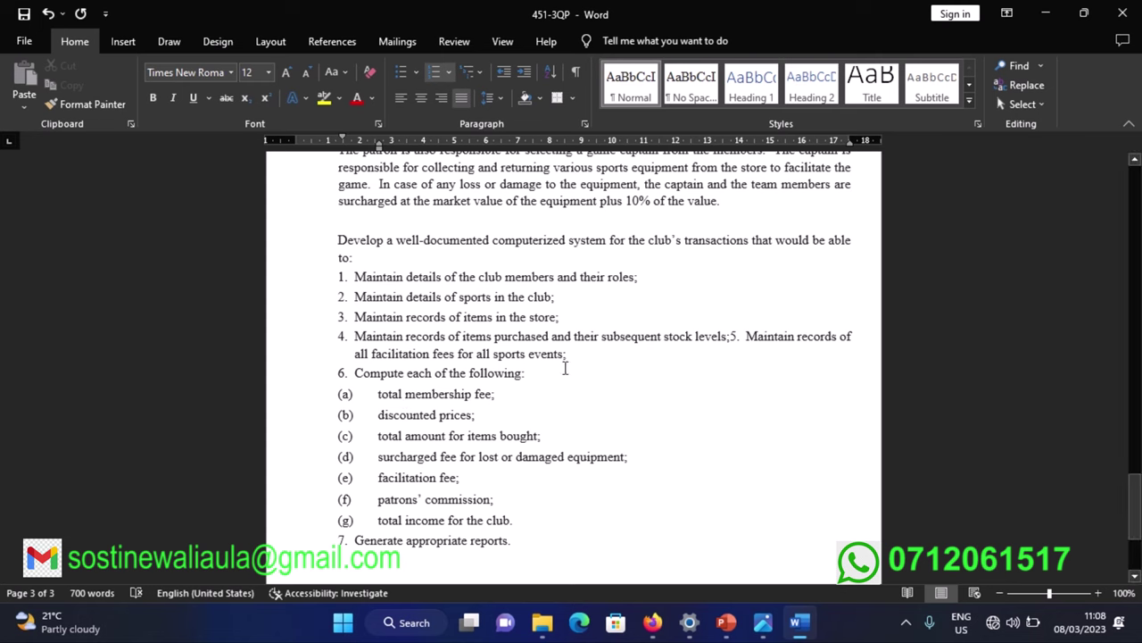
{"action": "left_click", "coordinate": [732, 335]}
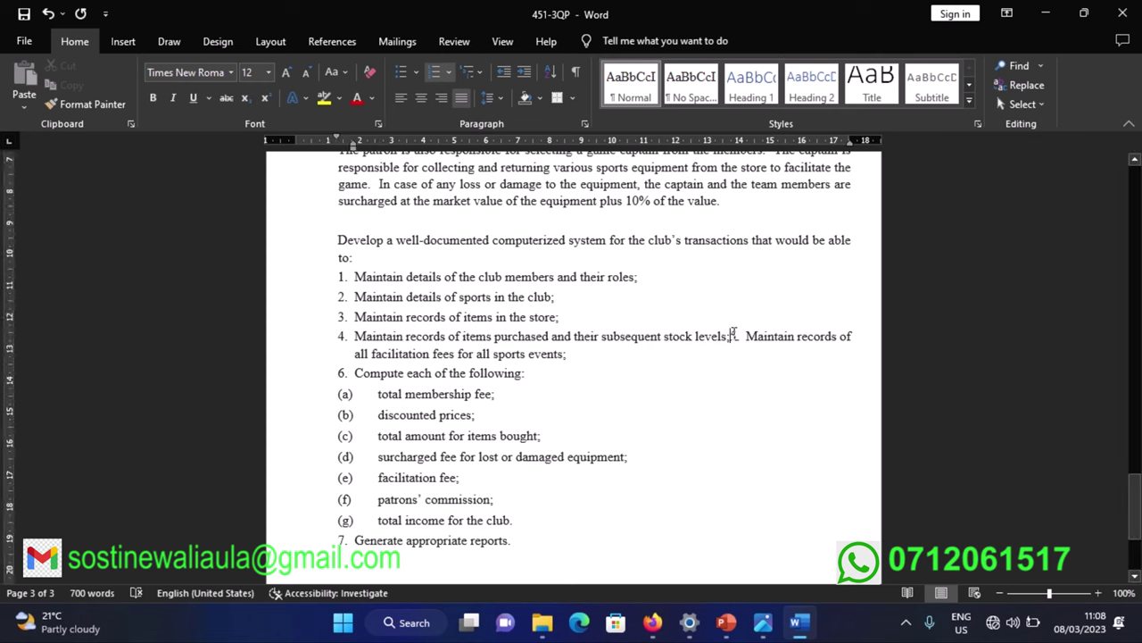
{"action": "key", "text": "Return"}
{"action": "key", "text": "Delete"}
{"action": "key", "text": "Delete"}
{"action": "key", "text": "Delete"}
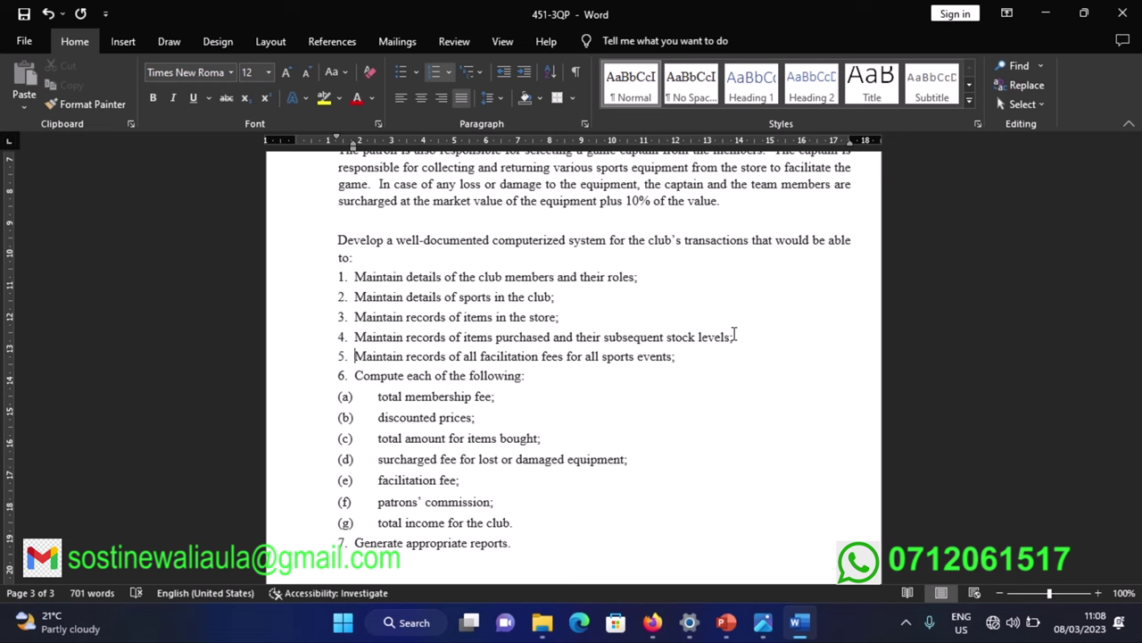
- Highlight in yellow the page 2 paragraph starting "The club enrolls youths", including the list of games offered
{"action": "scroll", "coordinate": [538, 338], "scroll_direction": "down", "scroll_amount": 2}
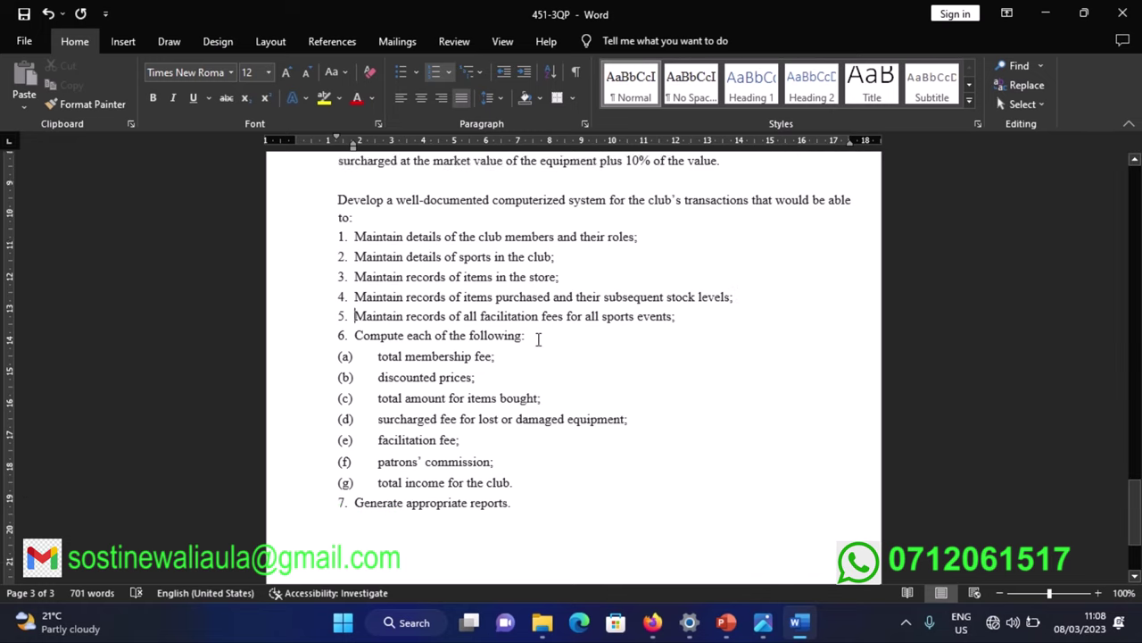
{"action": "scroll", "coordinate": [538, 339], "scroll_direction": "down", "scroll_amount": 2}
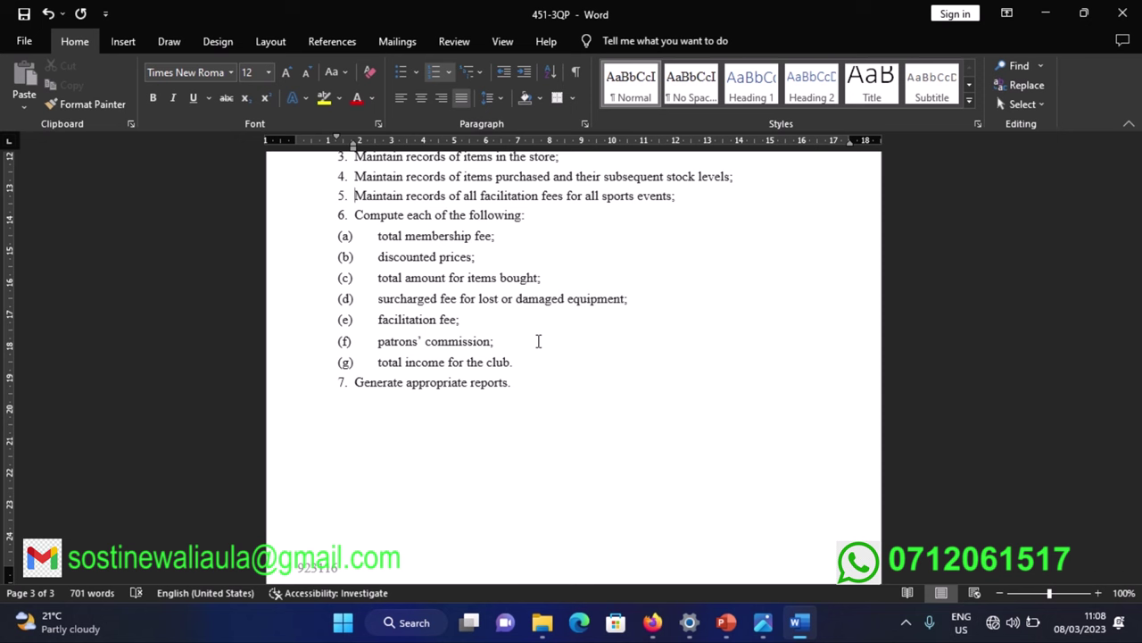
{"action": "scroll", "coordinate": [538, 341], "scroll_direction": "up", "scroll_amount": 15}
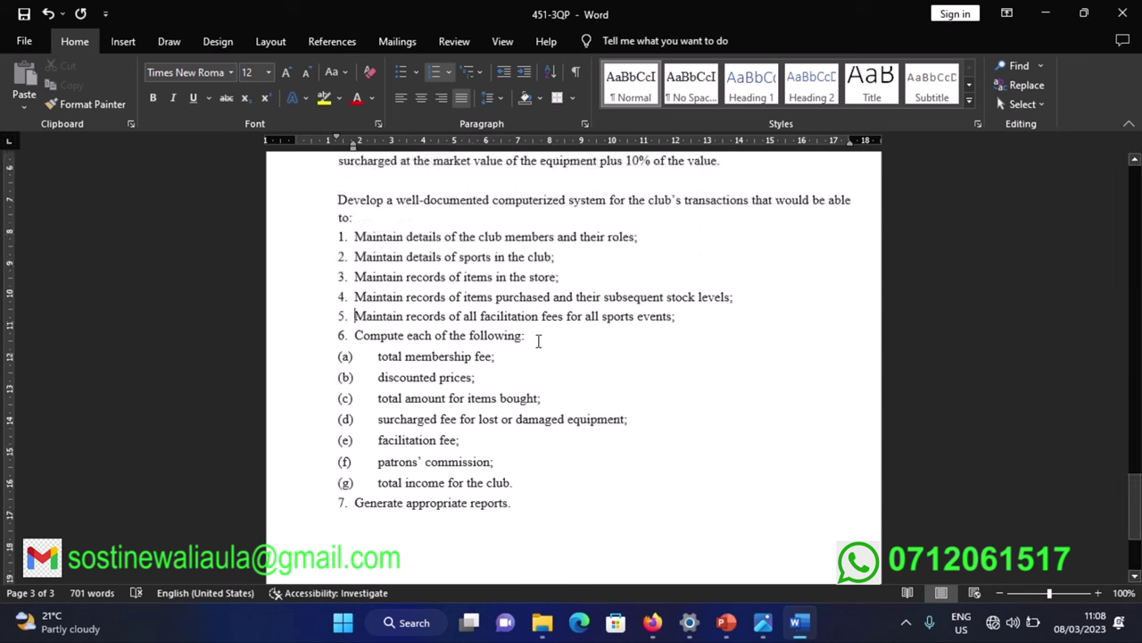
{"action": "scroll", "coordinate": [538, 341], "scroll_direction": "up", "scroll_amount": 6}
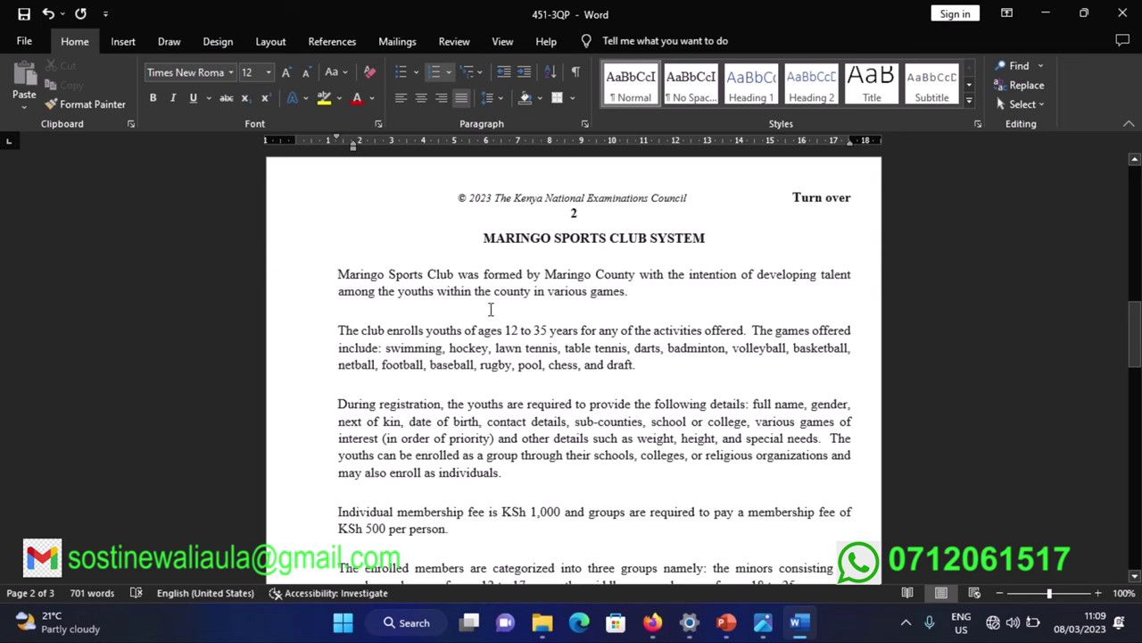
{"action": "scroll", "coordinate": [440, 293], "scroll_direction": "down", "scroll_amount": 1}
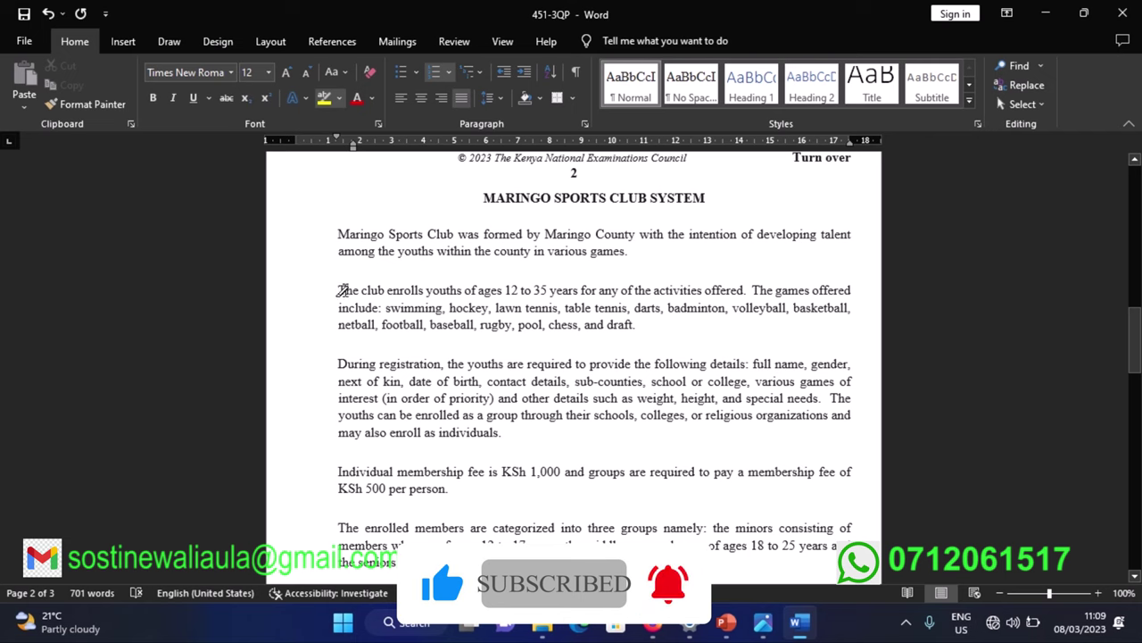
{"action": "mouse_move", "coordinate": [338, 289]}
{"action": "left_mouse_down"}
{"action": "mouse_move", "coordinate": [625, 344]}
{"action": "mouse_move", "coordinate": [636, 325]}
{"action": "left_mouse_up"}
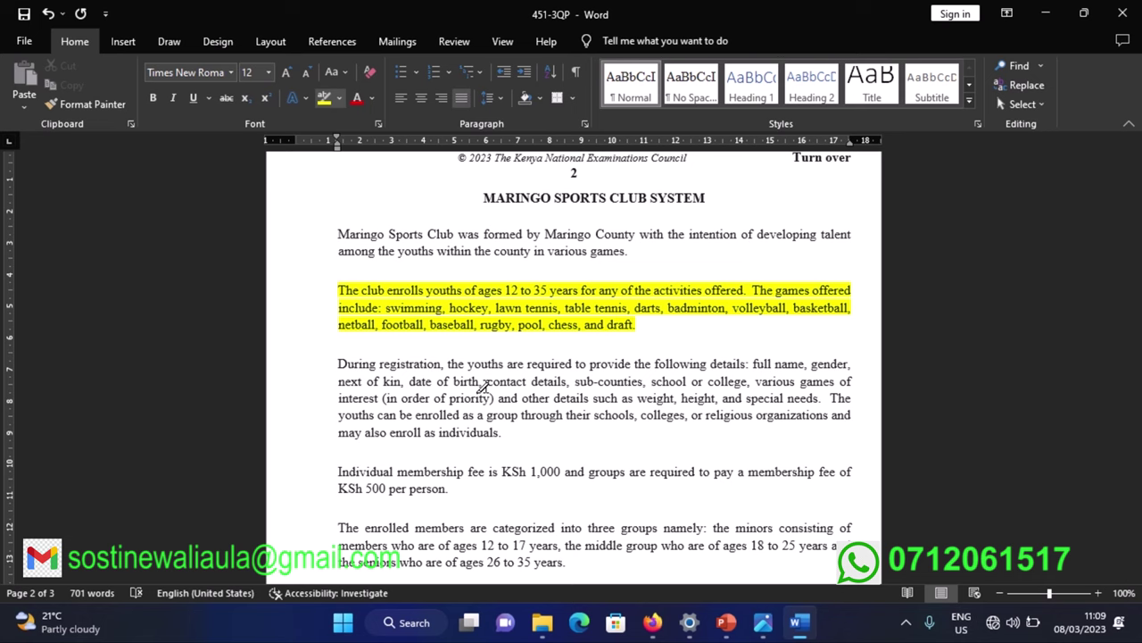
- Highlight the phrase "ages 12 to 35 years" in bright green
{"action": "left_click", "coordinate": [346, 98]}
{"action": "left_click", "coordinate": [355, 119]}
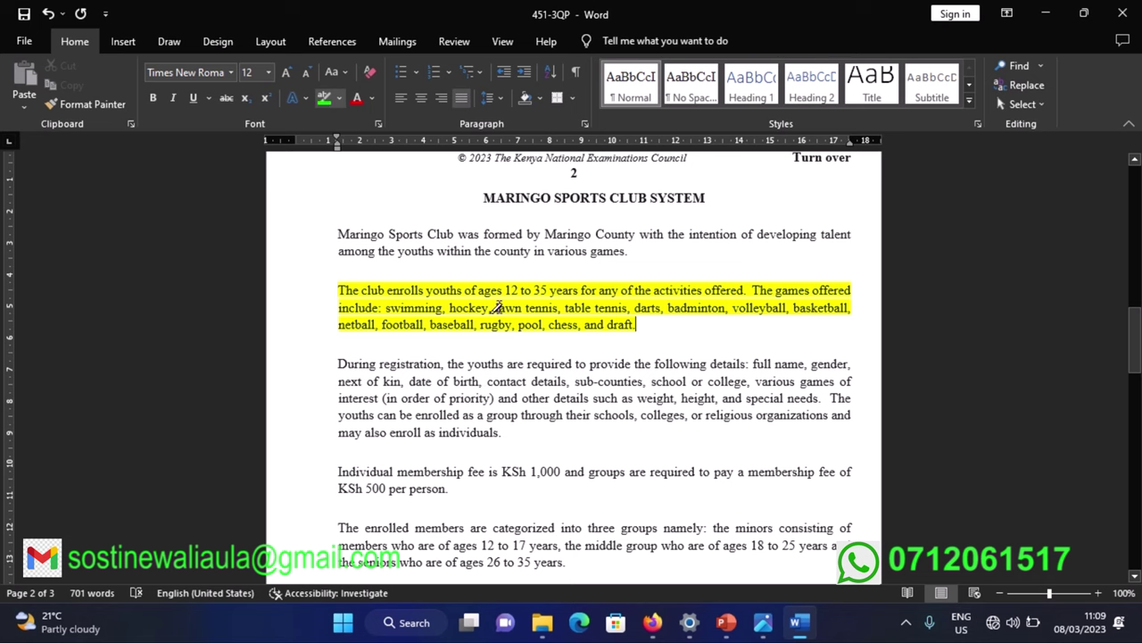
{"action": "left_click_drag", "start_coordinate": [479, 290], "coordinate": [581, 291]}
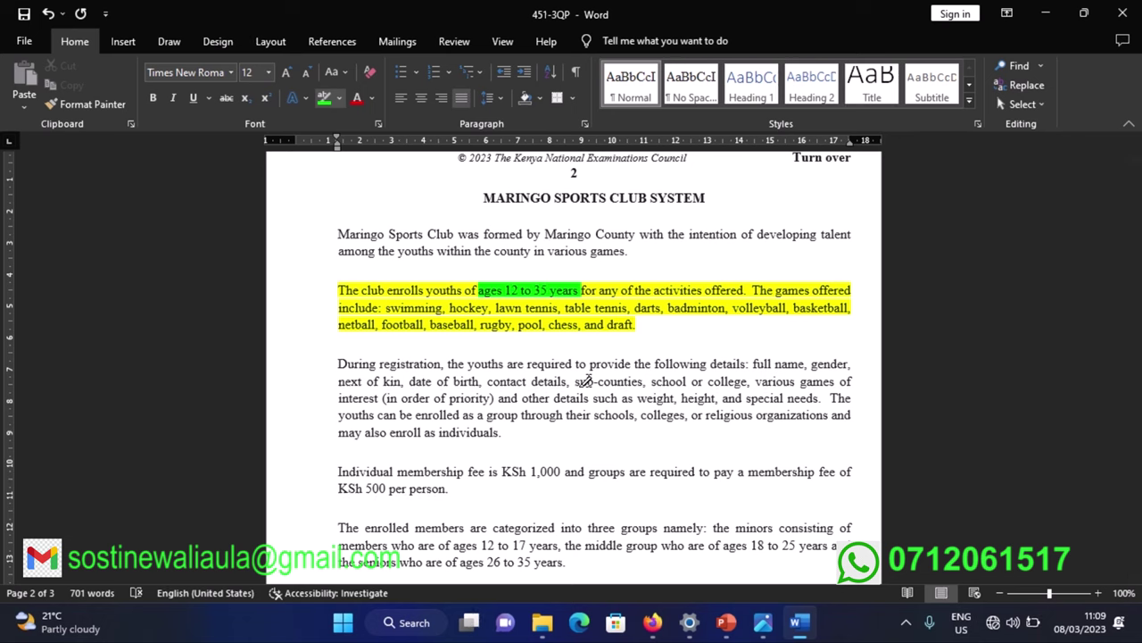
- Highlight the list of games from "swimming" to "draft" in red
{"action": "left_click", "coordinate": [339, 98]}
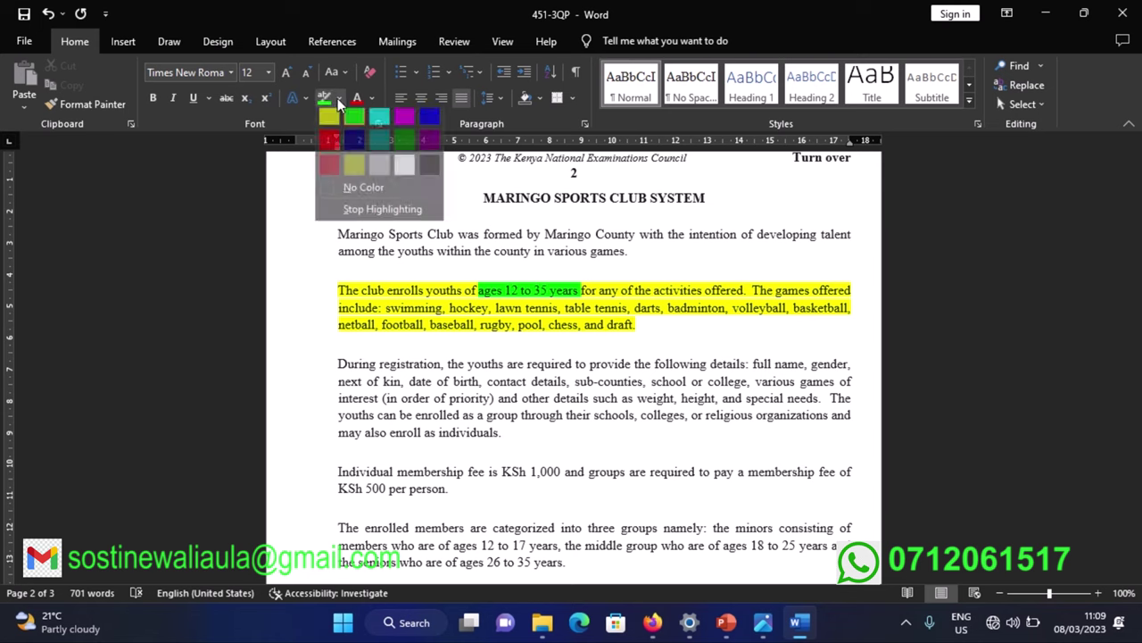
{"action": "left_click", "coordinate": [335, 146]}
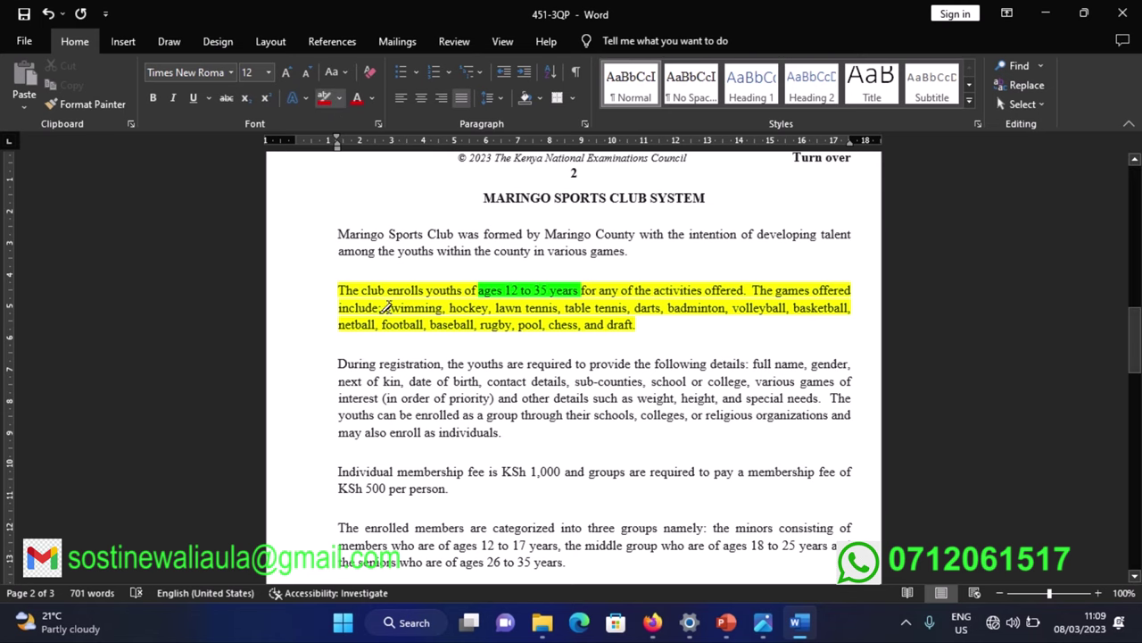
{"action": "left_click_drag", "start_coordinate": [386, 310], "coordinate": [640, 326]}
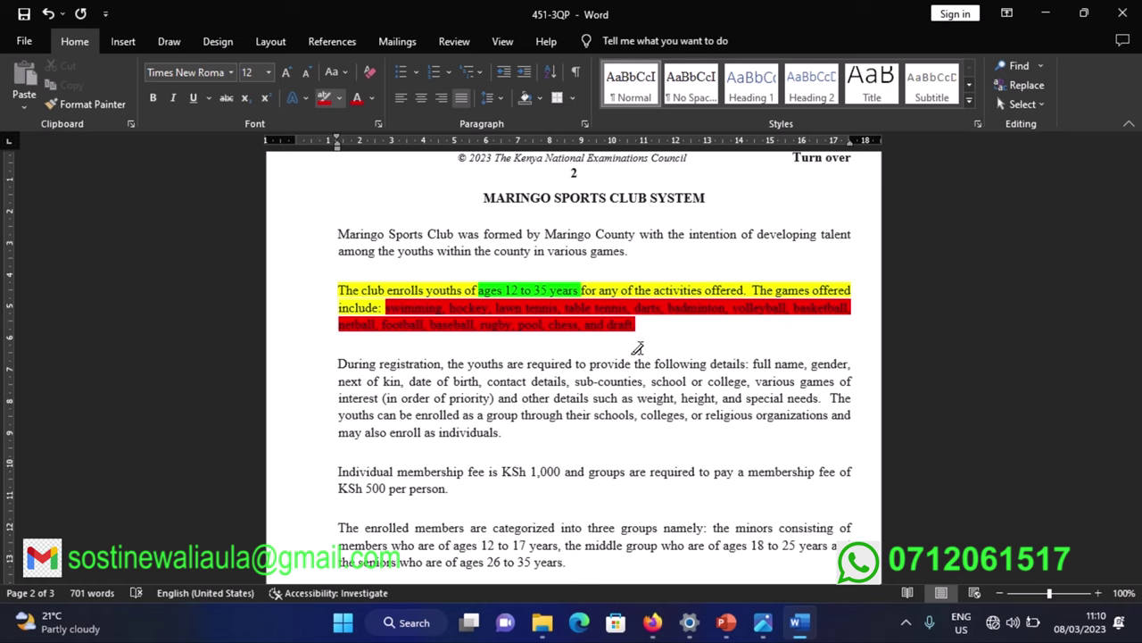
- Highlight the paragraph starting "During registration" in yellow
{"action": "scroll", "coordinate": [490, 297], "scroll_direction": "down", "scroll_amount": 1}
{"action": "scroll", "coordinate": [476, 297], "scroll_direction": "down", "scroll_amount": 1}
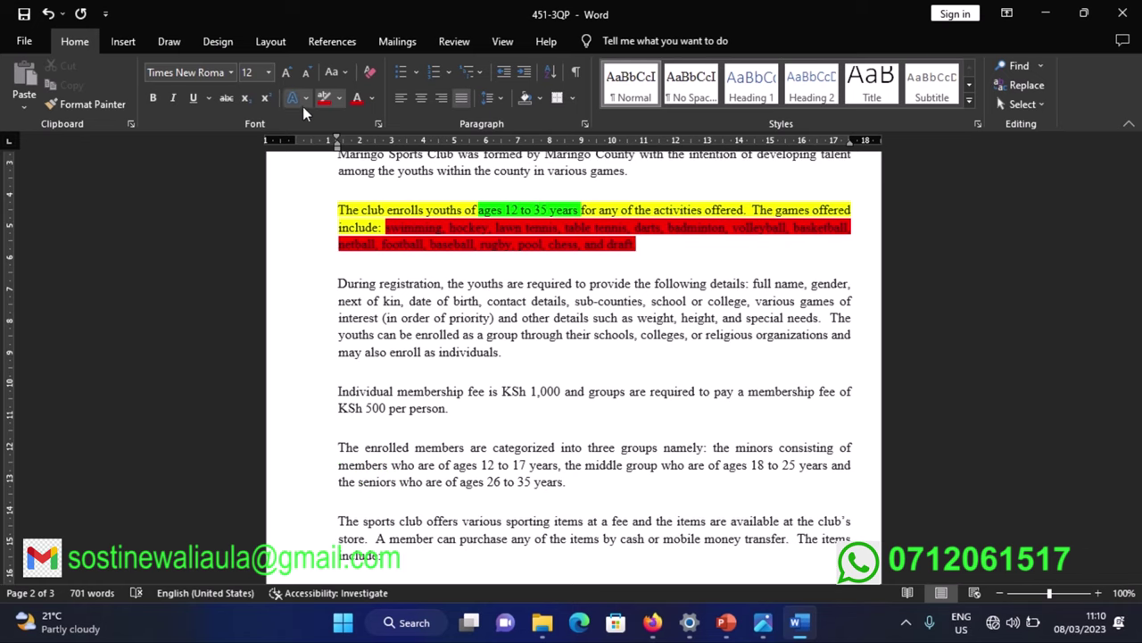
{"action": "left_click", "coordinate": [337, 98]}
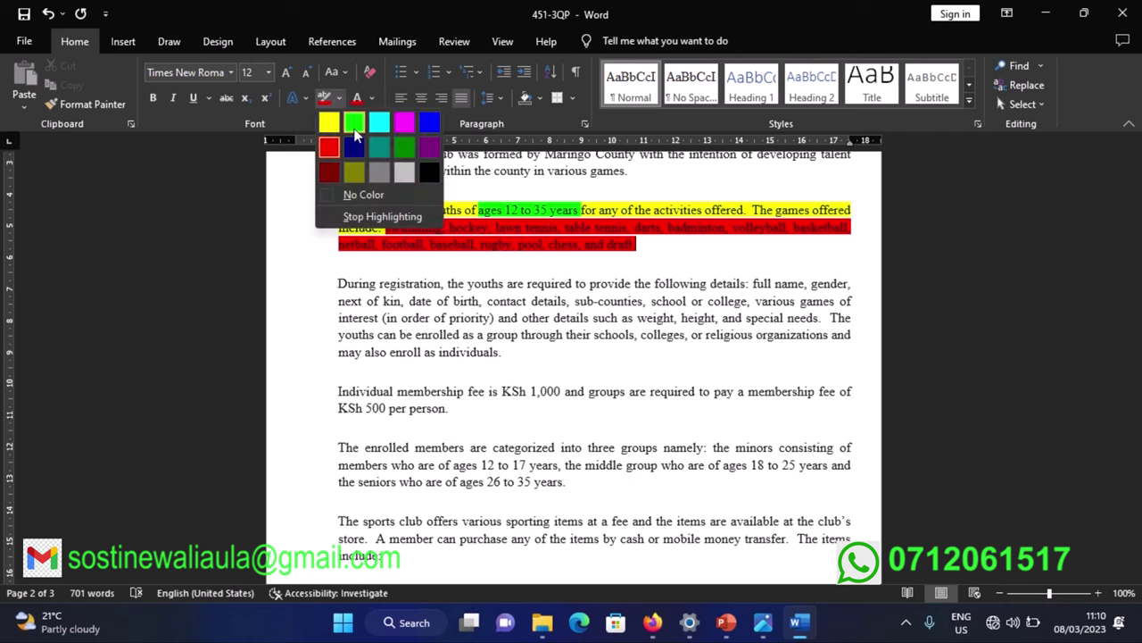
{"action": "left_click", "coordinate": [376, 122]}
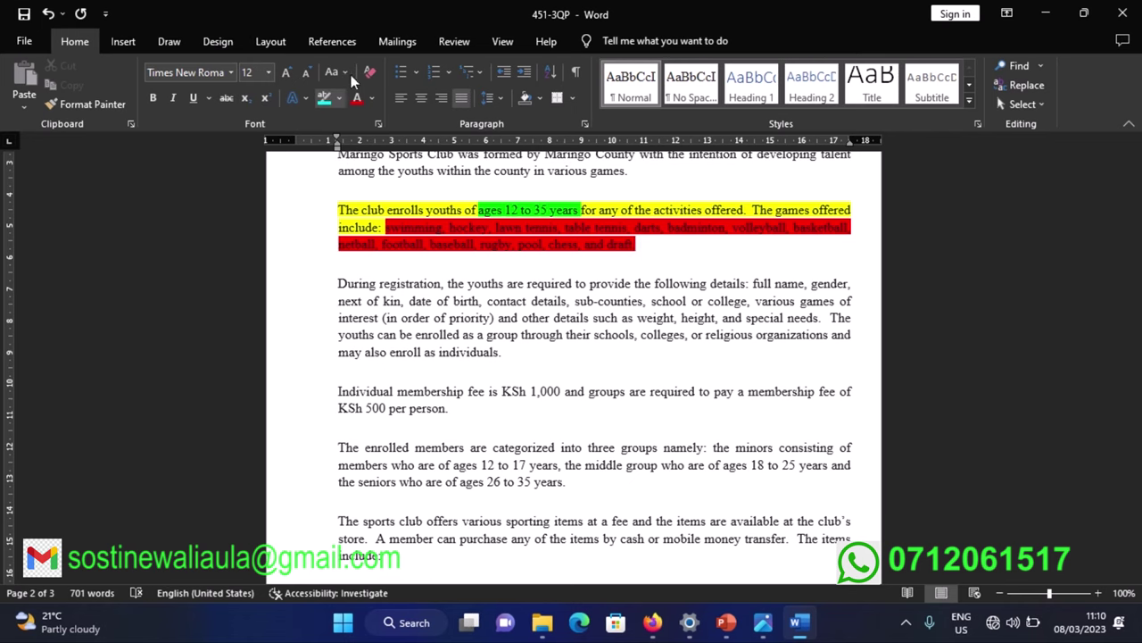
{"action": "left_click", "coordinate": [338, 98]}
{"action": "left_click", "coordinate": [328, 116]}
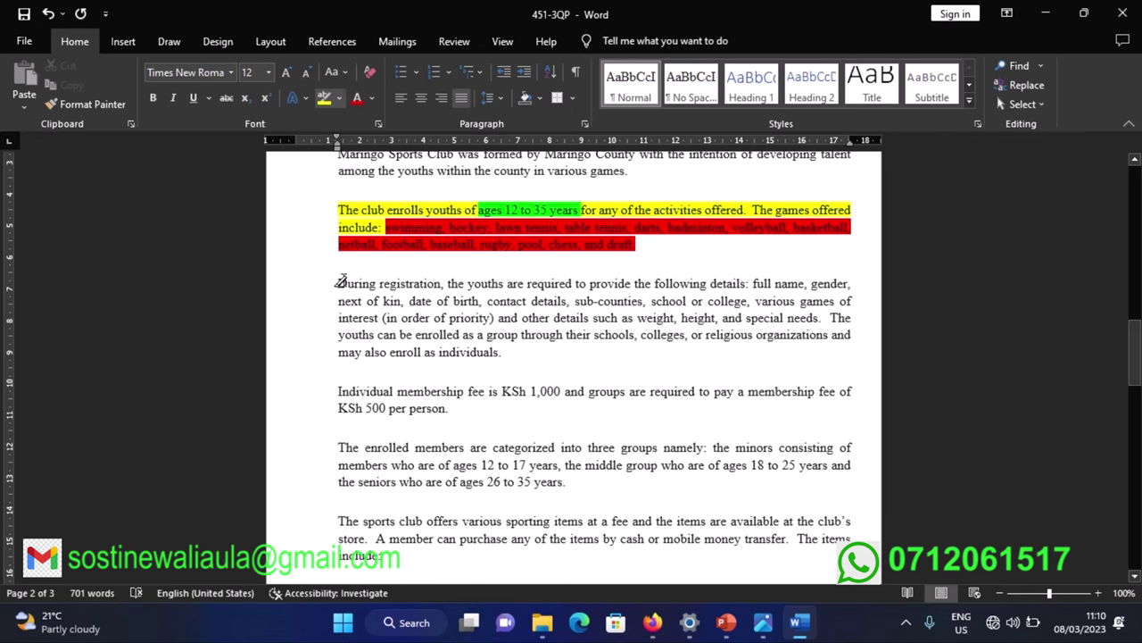
{"action": "mouse_move", "coordinate": [339, 280]}
{"action": "left_mouse_down"}
{"action": "mouse_move", "coordinate": [474, 351]}
{"action": "mouse_move", "coordinate": [504, 352]}
{"action": "left_mouse_up"}
- Change the highlight of the whole "During registration" paragraph to turquoise, leaving the red games list as it is
{"action": "left_click", "coordinate": [339, 98]}
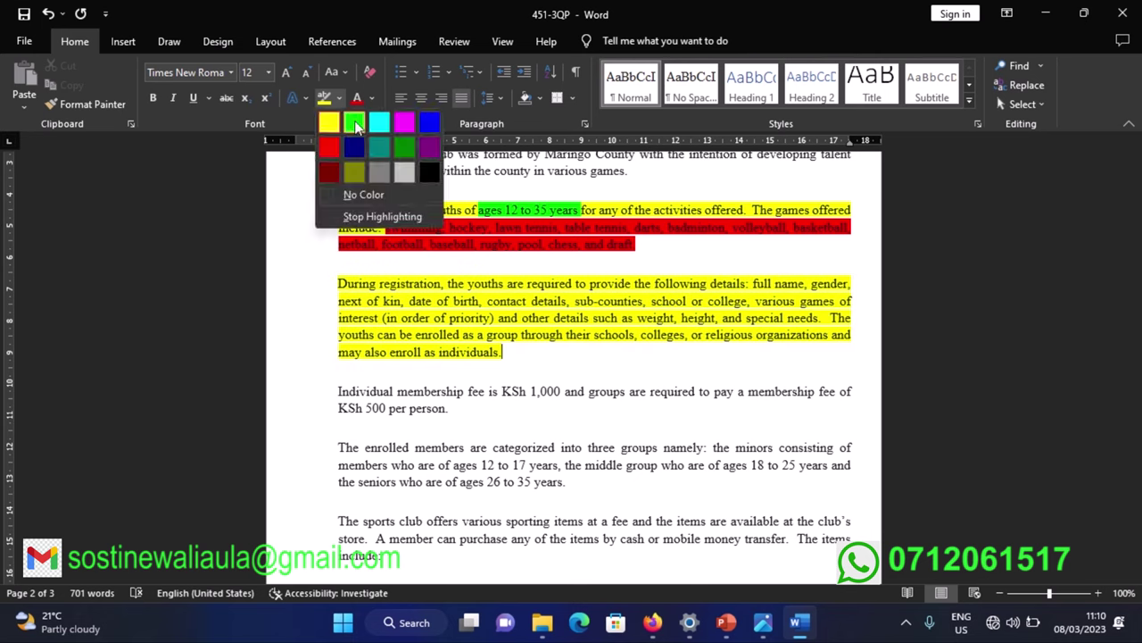
{"action": "left_click", "coordinate": [379, 125]}
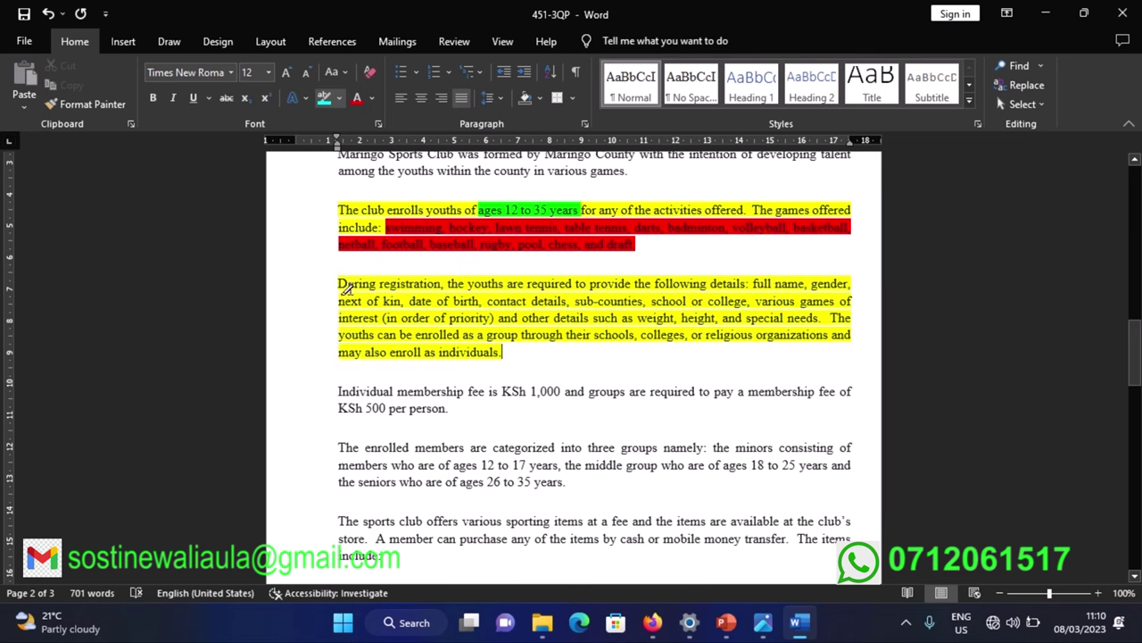
{"action": "mouse_move", "coordinate": [339, 244]}
{"action": "left_mouse_down"}
{"action": "mouse_move", "coordinate": [490, 356]}
{"action": "mouse_move", "coordinate": [503, 352]}
{"action": "left_mouse_up"}
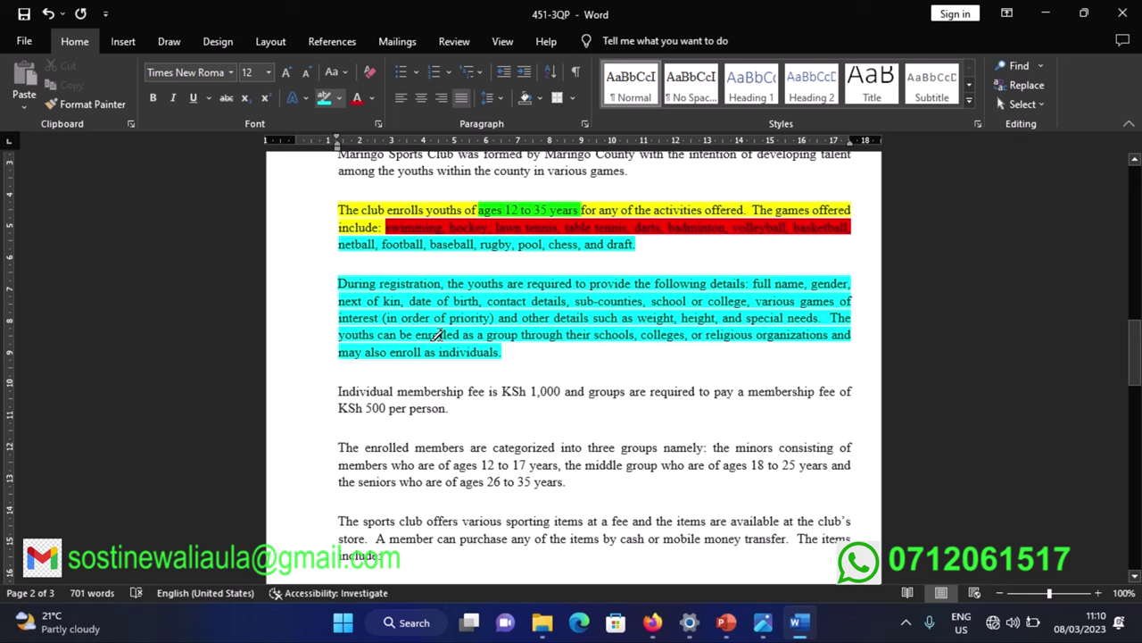
{"action": "key", "text": "ctrl+z"}
{"action": "left_click", "coordinate": [377, 318]}
{"action": "mouse_move", "coordinate": [335, 283]}
{"action": "left_mouse_down"}
{"action": "mouse_move", "coordinate": [397, 318]}
{"action": "mouse_move", "coordinate": [497, 344]}
{"action": "mouse_move", "coordinate": [504, 370]}
{"action": "left_mouse_up"}
{"action": "left_click", "coordinate": [324, 98]}
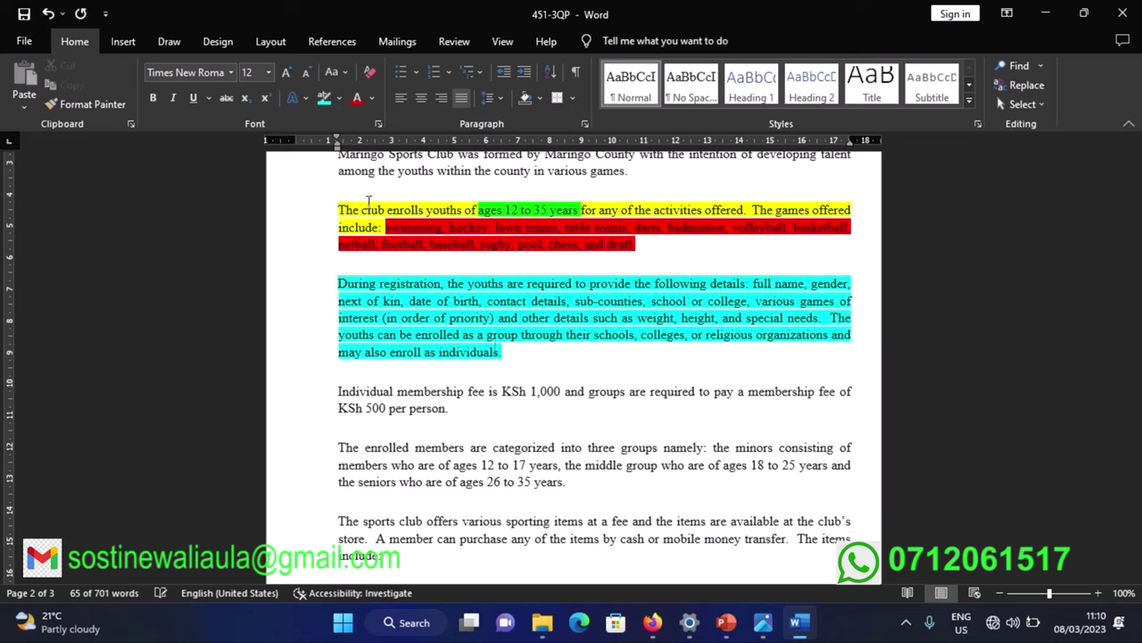
{"action": "left_click", "coordinate": [512, 347]}
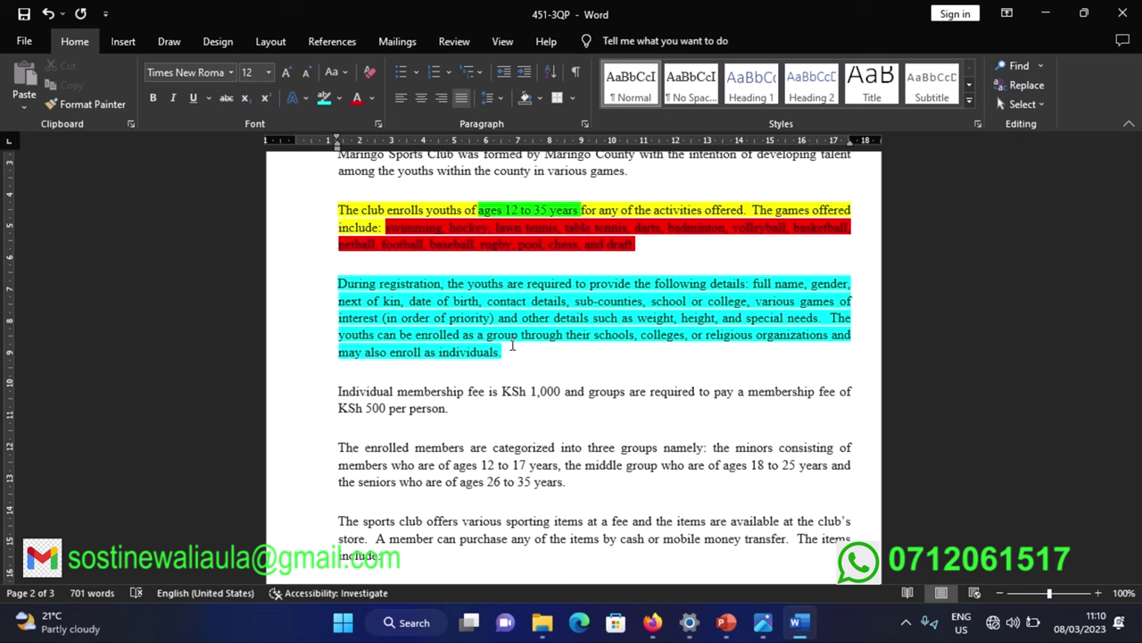
- Highlight the registration details from "full name, gender" to "special needs." in pink
{"action": "left_click", "coordinate": [343, 100]}
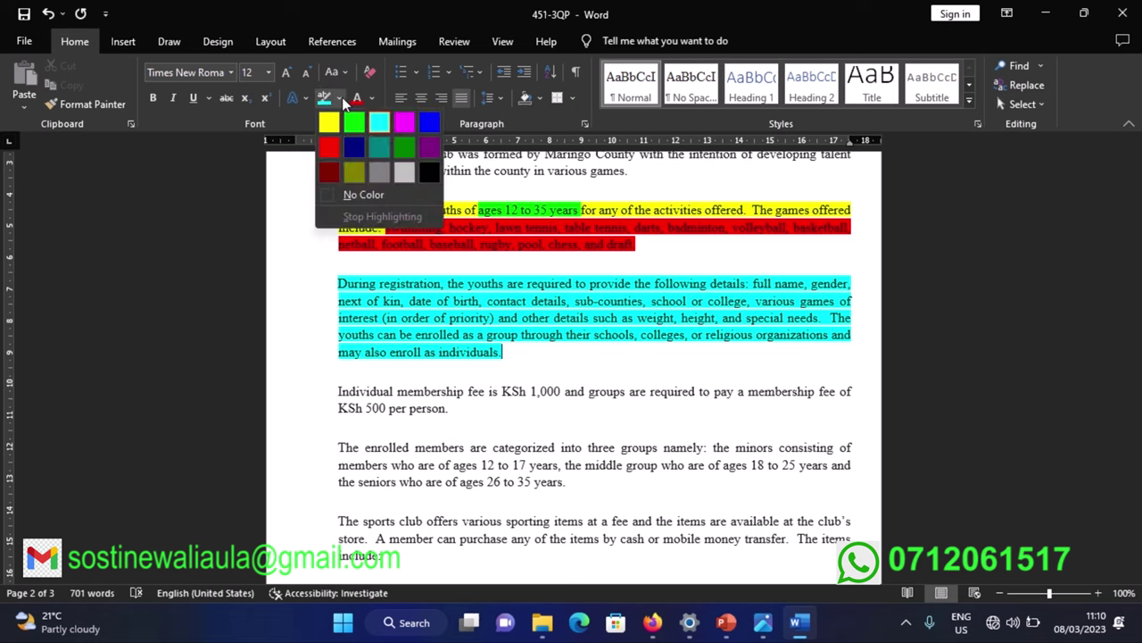
{"action": "left_click", "coordinate": [401, 125]}
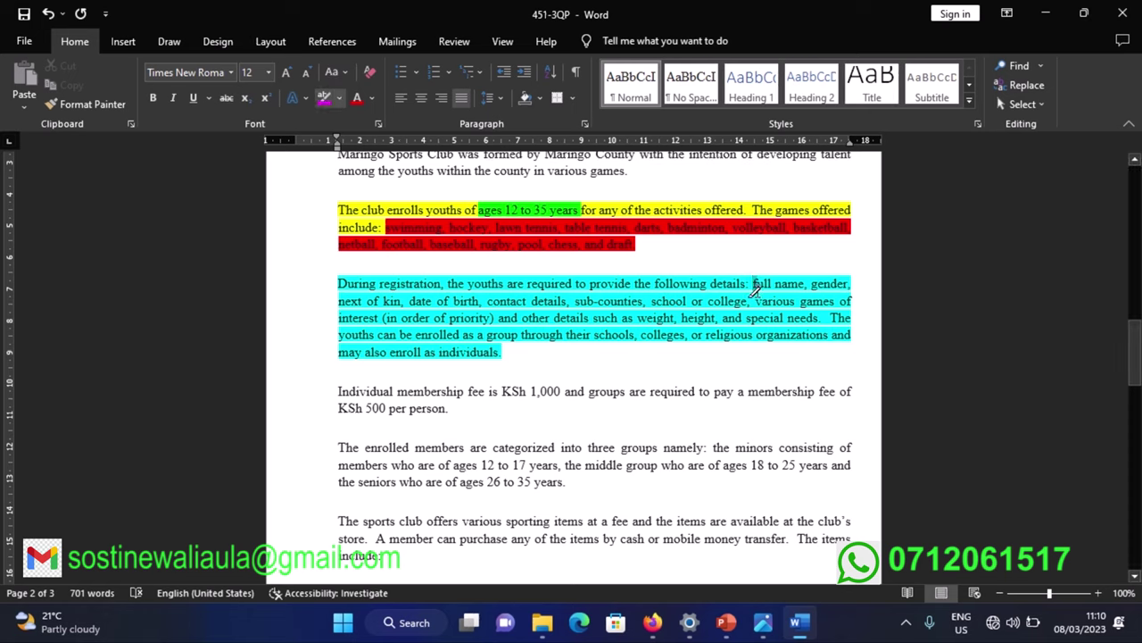
{"action": "mouse_move", "coordinate": [755, 289]}
{"action": "left_mouse_down"}
{"action": "mouse_move", "coordinate": [700, 304]}
{"action": "mouse_move", "coordinate": [446, 304]}
{"action": "mouse_move", "coordinate": [539, 294]}
{"action": "mouse_move", "coordinate": [602, 306]}
{"action": "mouse_move", "coordinate": [740, 301]}
{"action": "mouse_move", "coordinate": [721, 294]}
{"action": "mouse_move", "coordinate": [754, 288]}
{"action": "mouse_move", "coordinate": [844, 302]}
{"action": "mouse_move", "coordinate": [500, 319]}
{"action": "mouse_move", "coordinate": [825, 318]}
{"action": "left_mouse_up"}
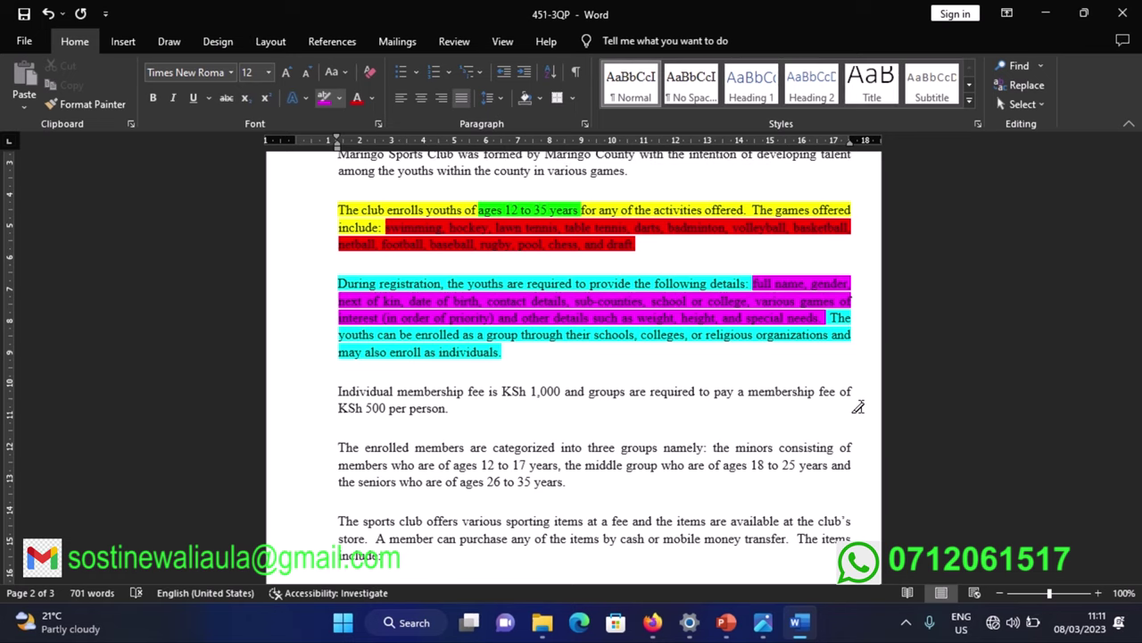
- Try pink and light gray highlights on the phrase "group through their schools, colleges, or religious organizations"
{"action": "scroll", "coordinate": [642, 375], "scroll_direction": "down", "scroll_amount": 1}
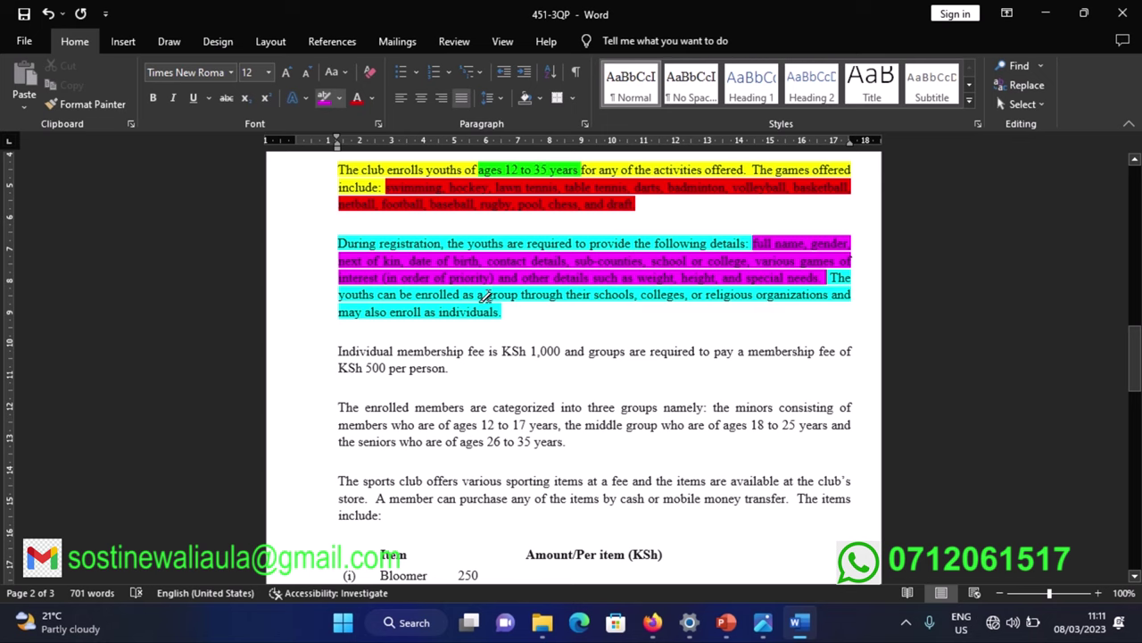
{"action": "left_click_drag", "start_coordinate": [494, 297], "coordinate": [800, 300]}
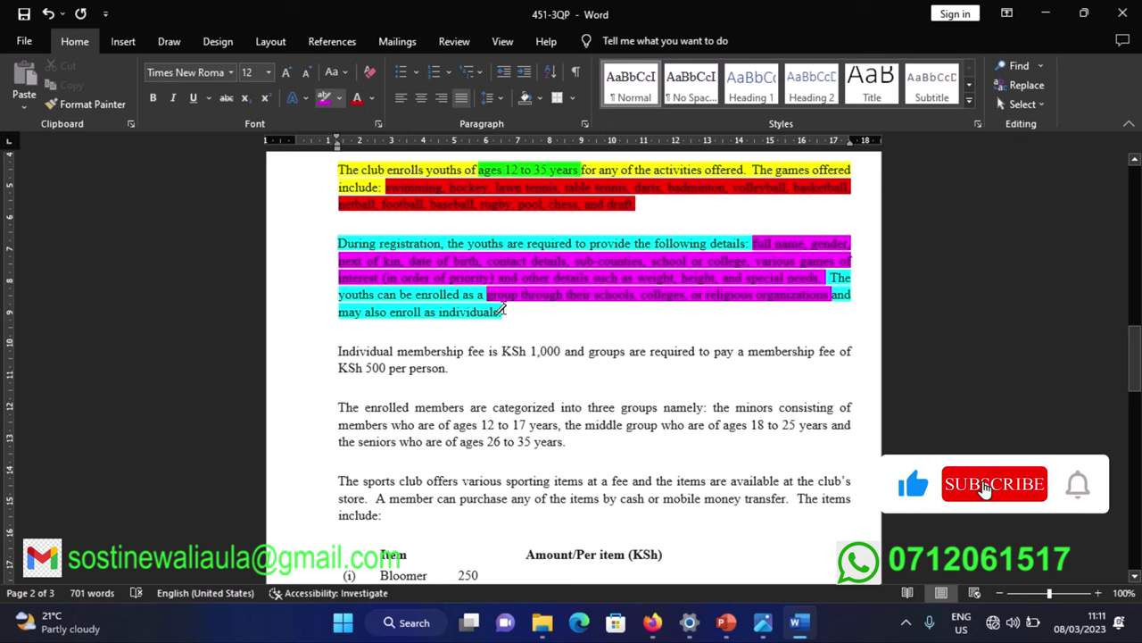
{"action": "left_click", "coordinate": [339, 98]}
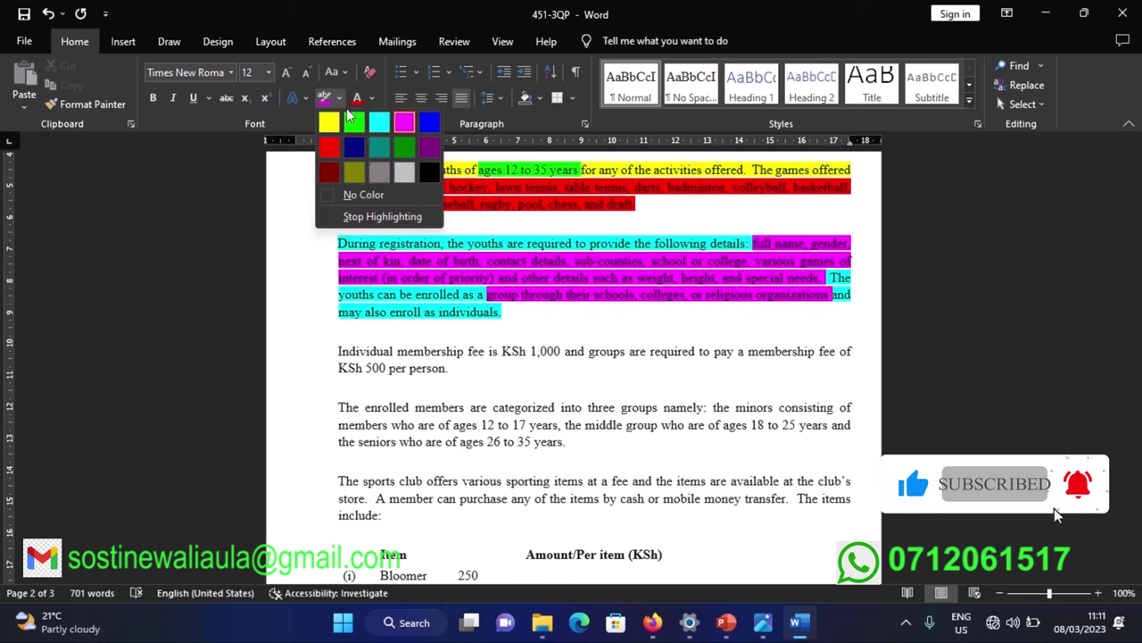
{"action": "left_click", "coordinate": [405, 171]}
{"action": "left_click_drag", "start_coordinate": [482, 294], "coordinate": [830, 300]}
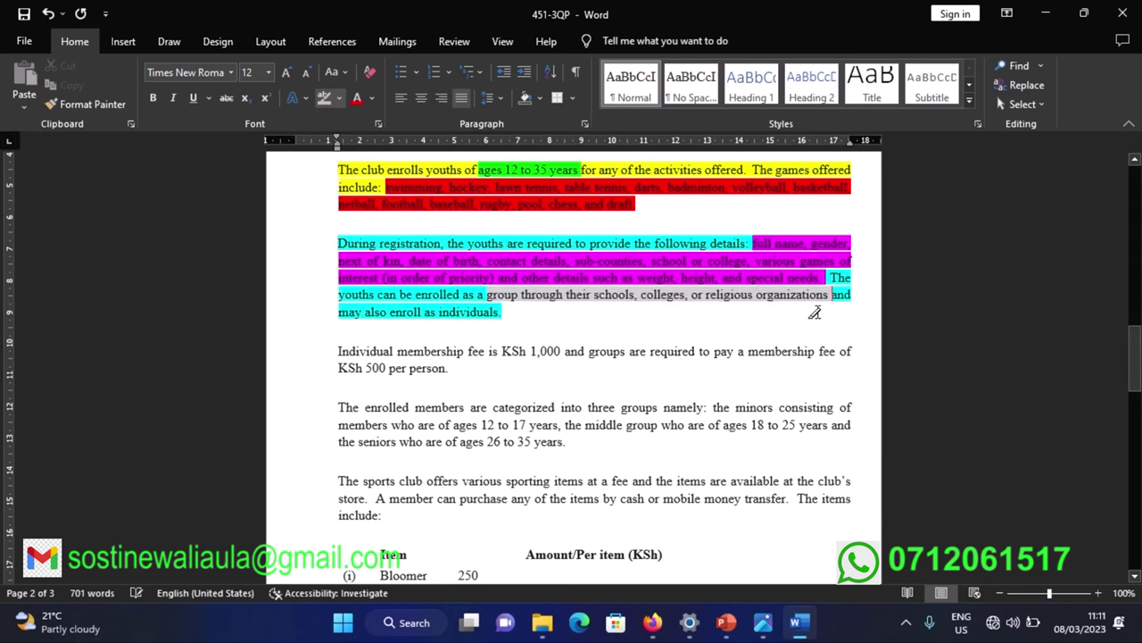
- Highlight "enroll as individuals." and "group through their schools, colleges, or religious organizations" in bright green
{"action": "left_click", "coordinate": [339, 98]}
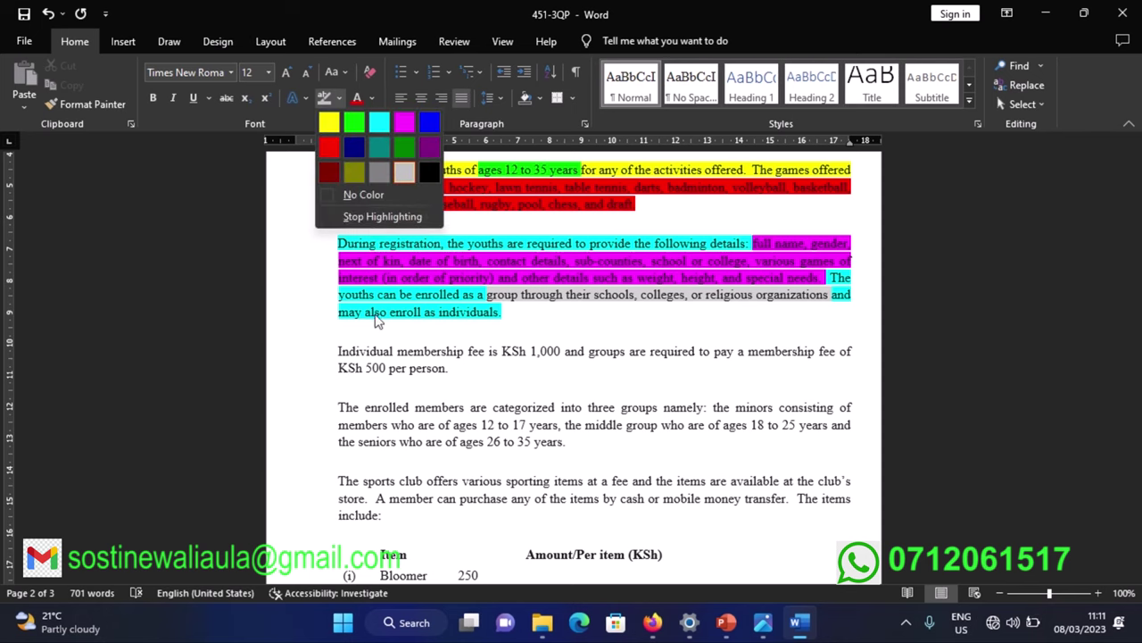
{"action": "left_click", "coordinate": [350, 125]}
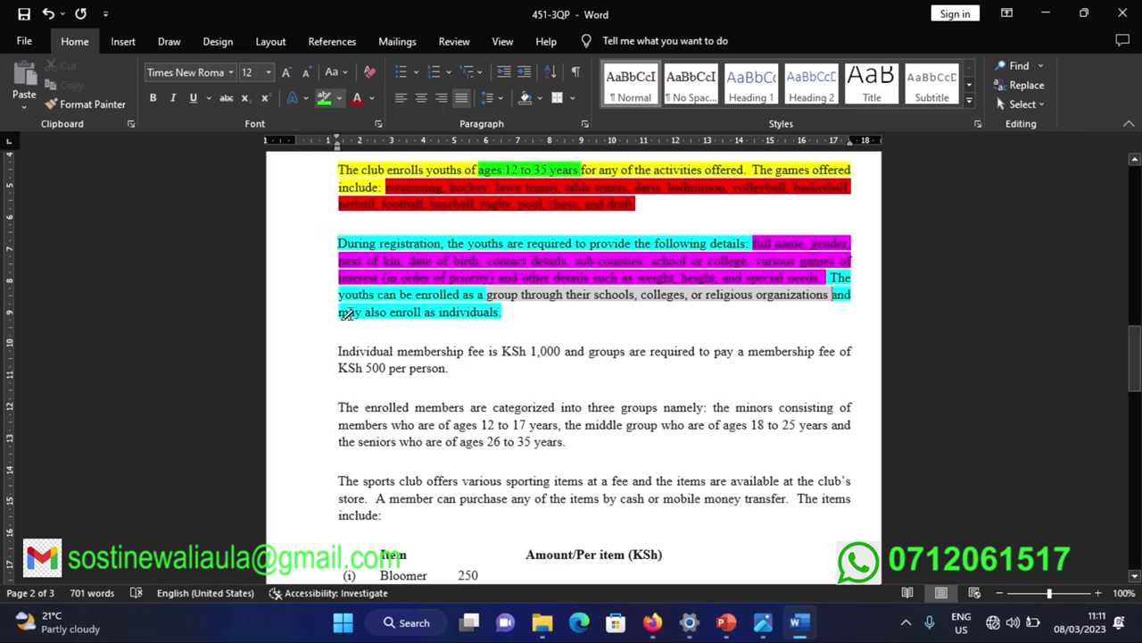
{"action": "left_click_drag", "start_coordinate": [389, 315], "coordinate": [500, 315]}
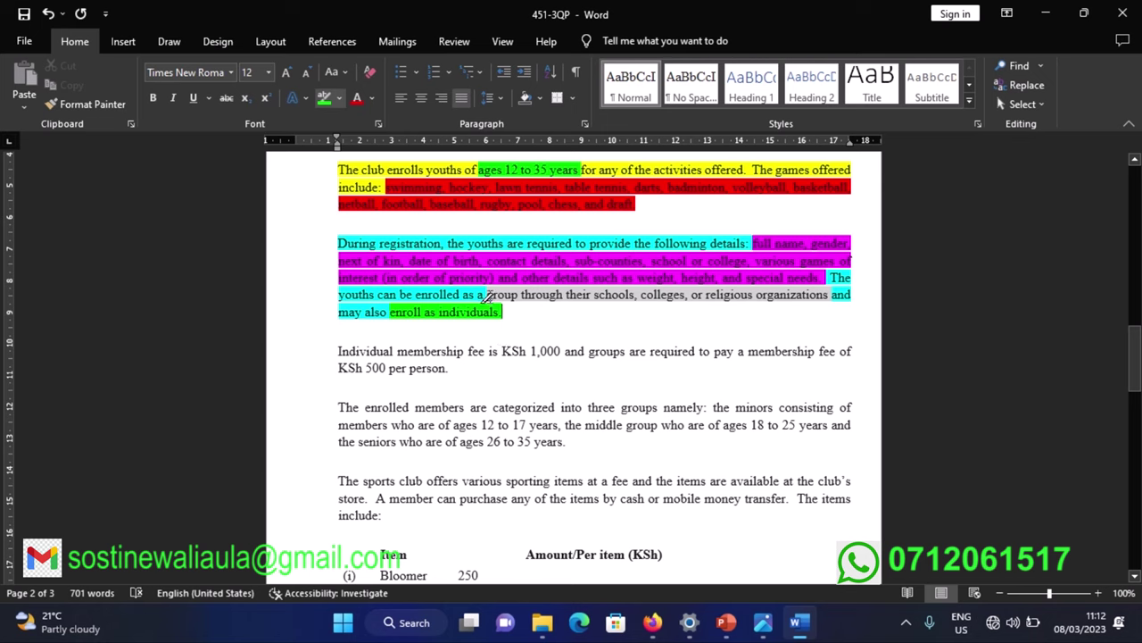
{"action": "left_click_drag", "start_coordinate": [505, 306], "coordinate": [830, 297]}
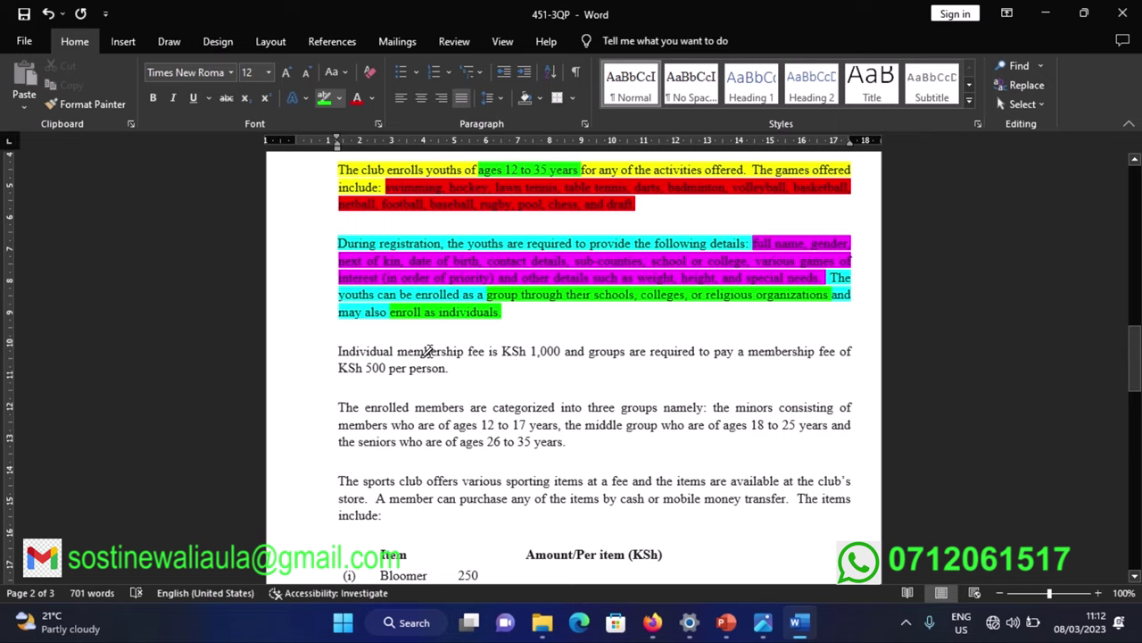
{"action": "scroll", "coordinate": [419, 362], "scroll_direction": "up", "scroll_amount": 2}
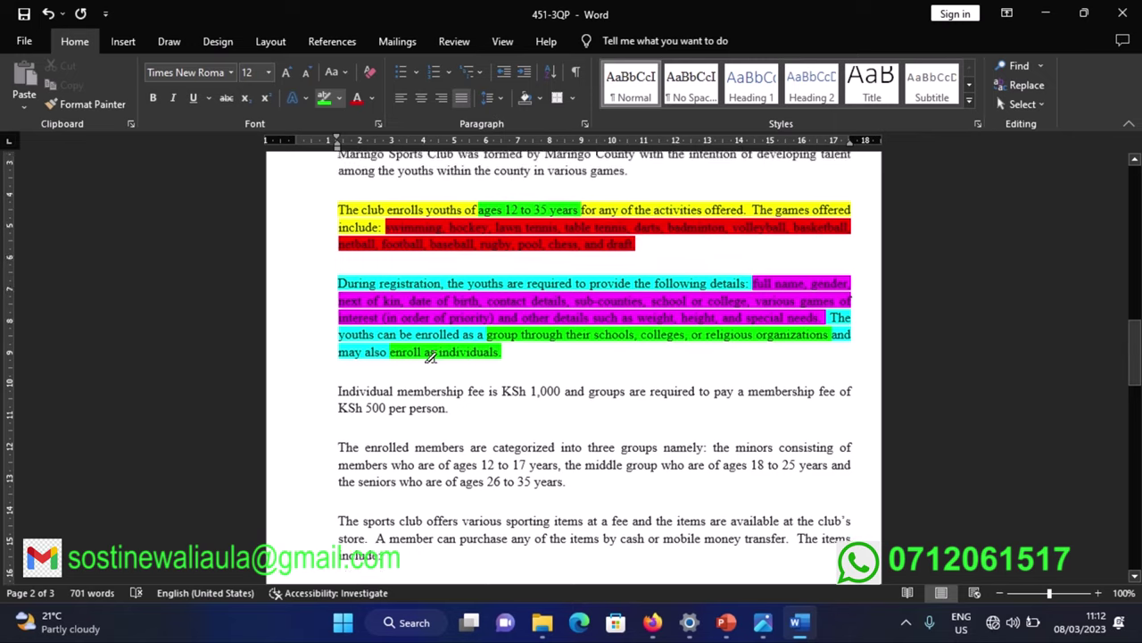
{"action": "scroll", "coordinate": [431, 357], "scroll_direction": "down", "scroll_amount": 2}
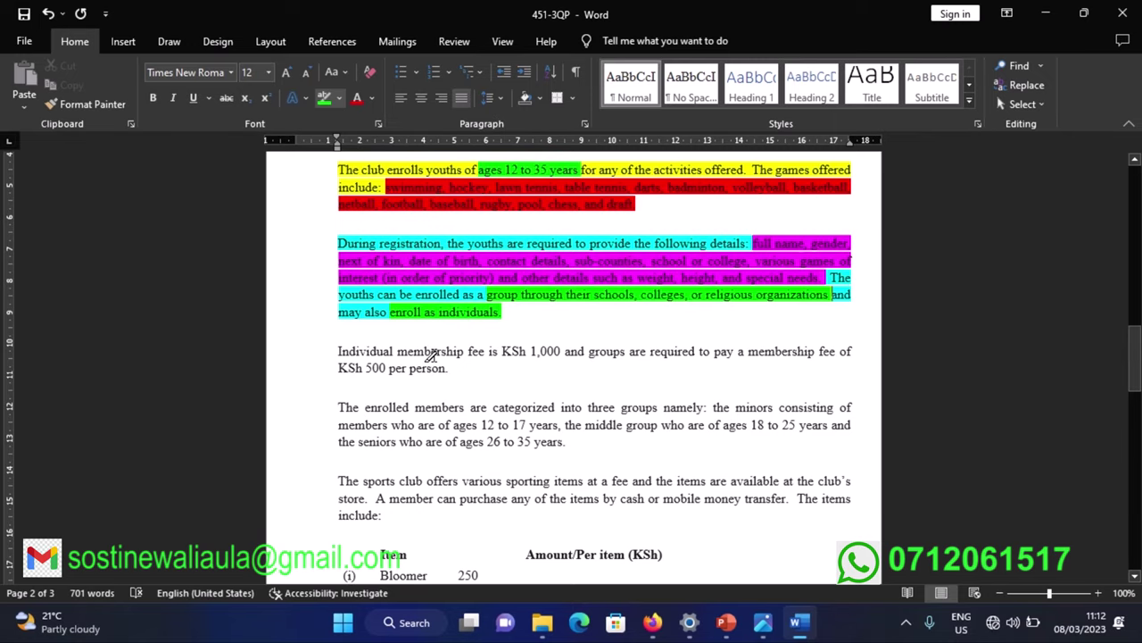
{"action": "scroll", "coordinate": [431, 357], "scroll_direction": "down", "scroll_amount": 1}
{"action": "scroll", "coordinate": [399, 339], "scroll_direction": "up", "scroll_amount": 3}
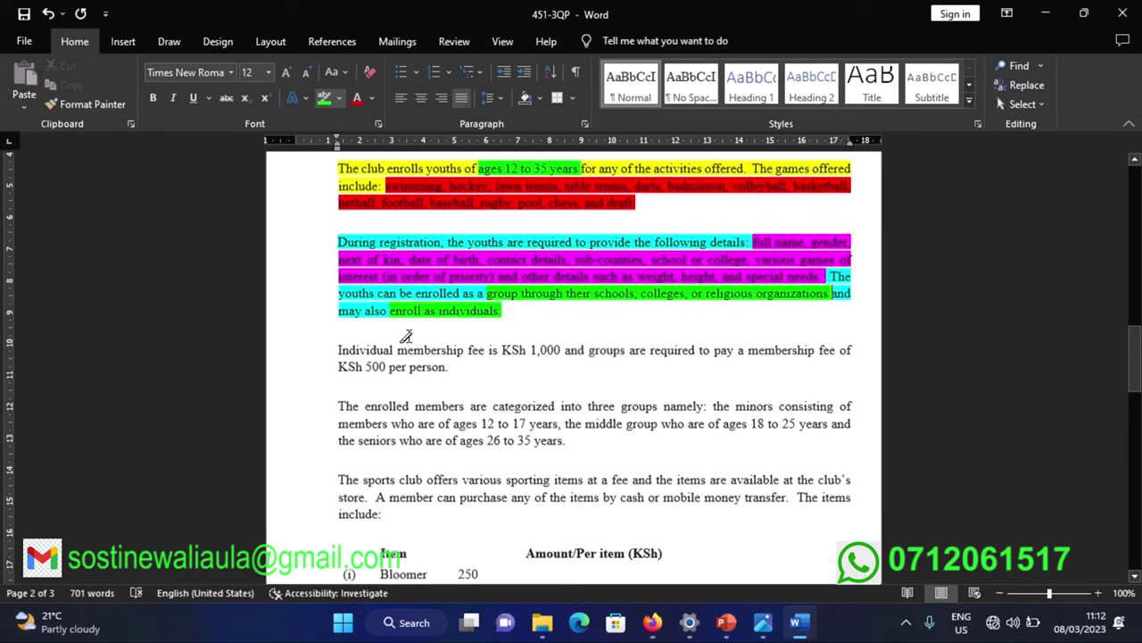
- Highlight the phrase "Individual membership fee is KSh 1,000" in yellow
{"action": "scroll", "coordinate": [403, 337], "scroll_direction": "down", "scroll_amount": 2}
{"action": "scroll", "coordinate": [406, 336], "scroll_direction": "down", "scroll_amount": 1}
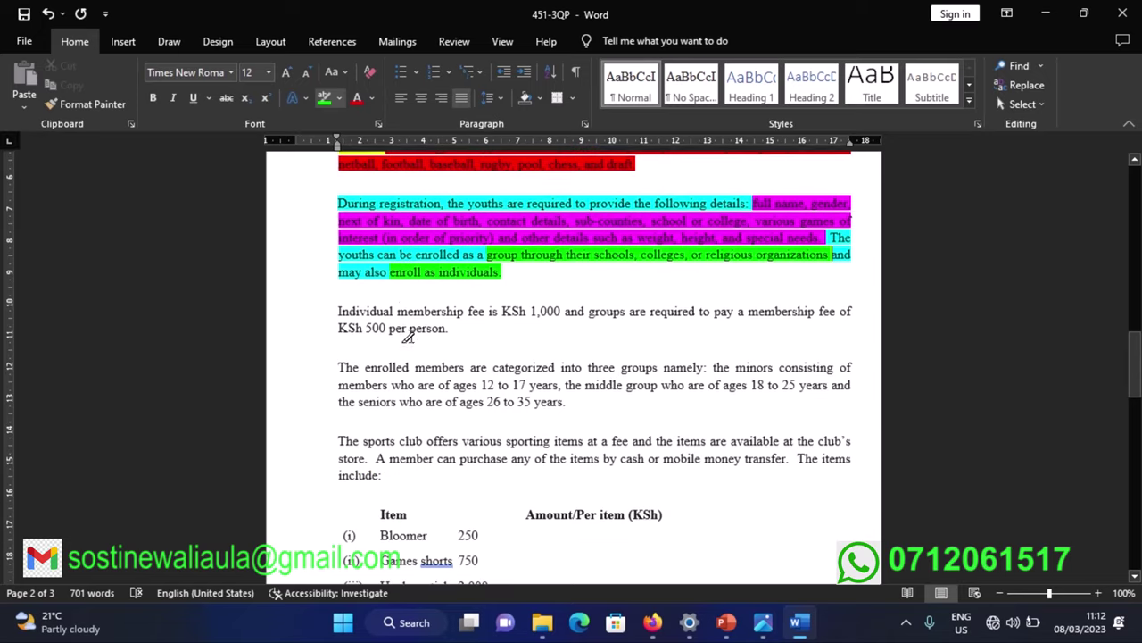
{"action": "scroll", "coordinate": [375, 315], "scroll_direction": "down", "scroll_amount": 1}
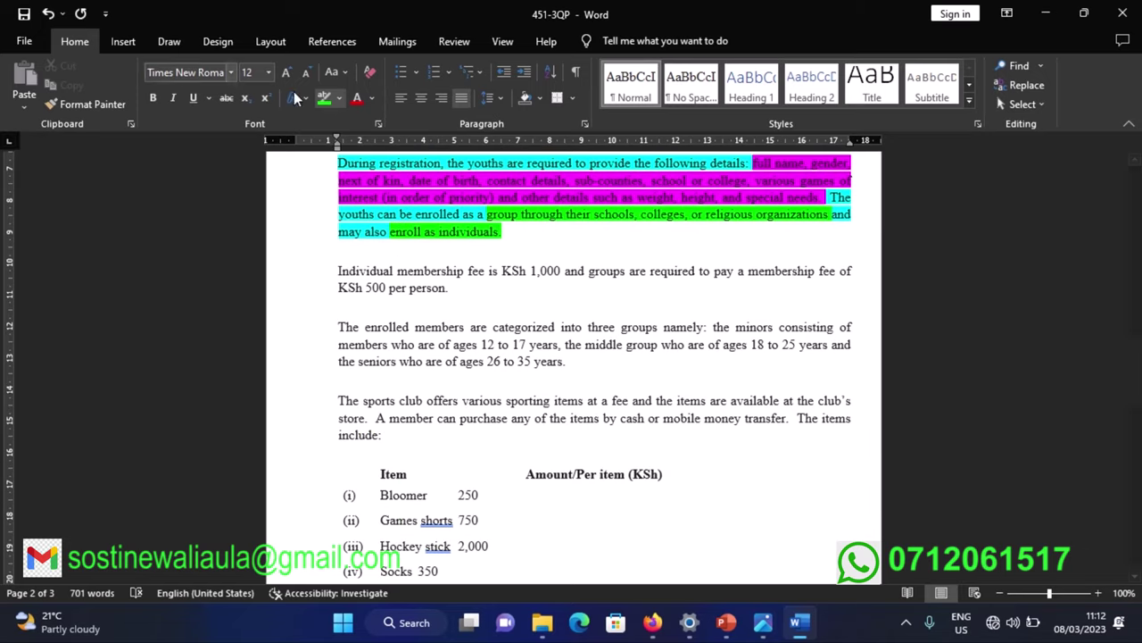
{"action": "left_click", "coordinate": [339, 98]}
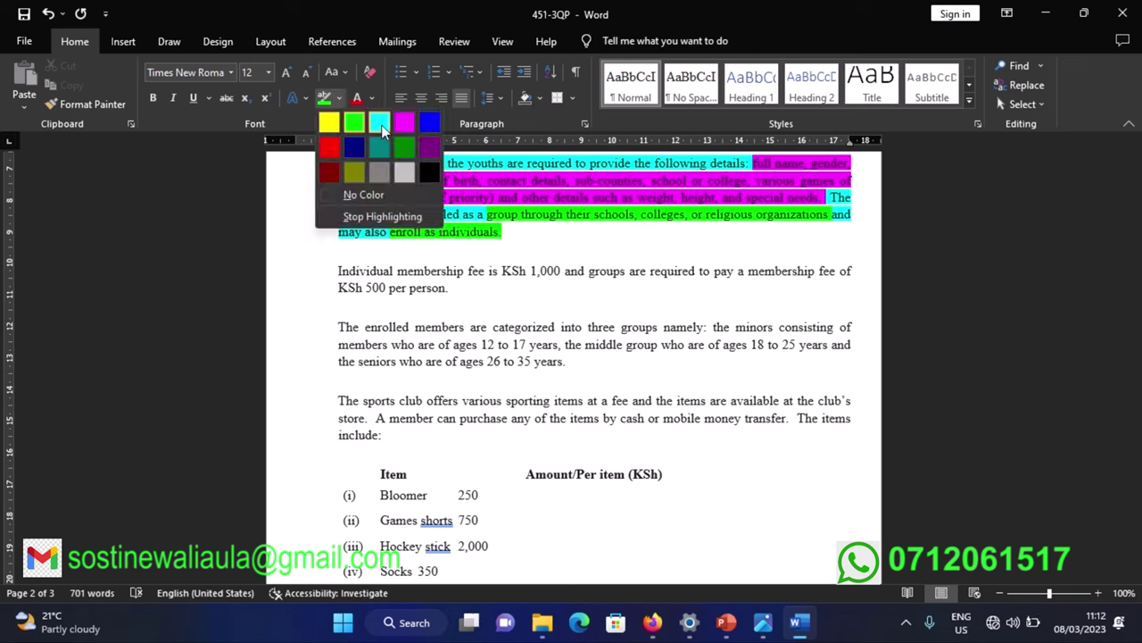
{"action": "left_click", "coordinate": [379, 121]}
{"action": "left_click", "coordinate": [341, 102]}
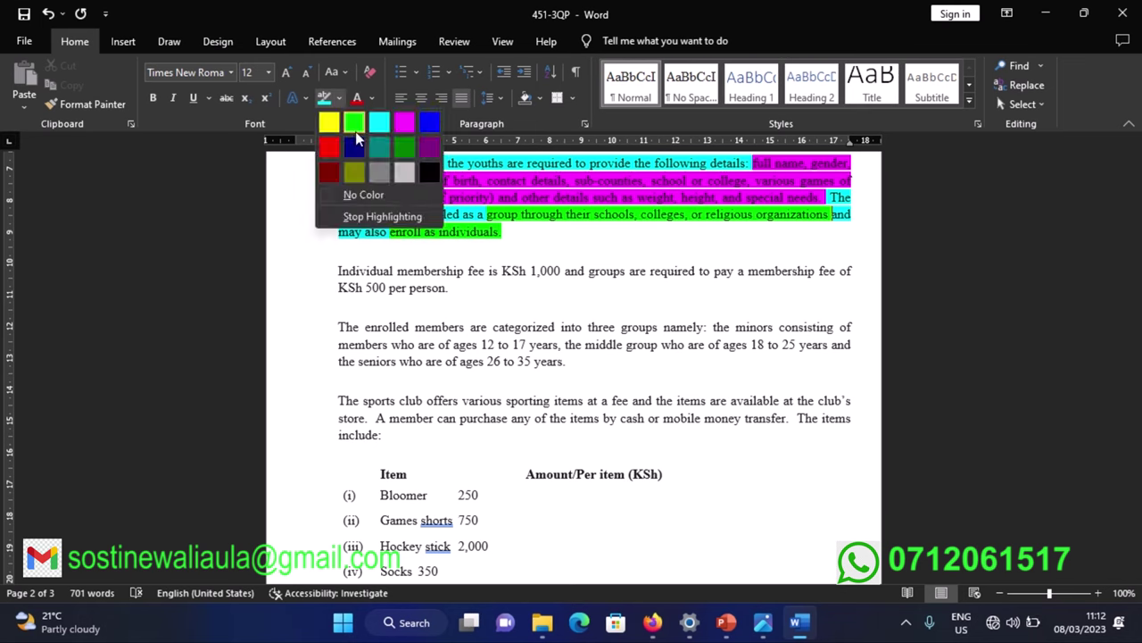
{"action": "left_click", "coordinate": [398, 118]}
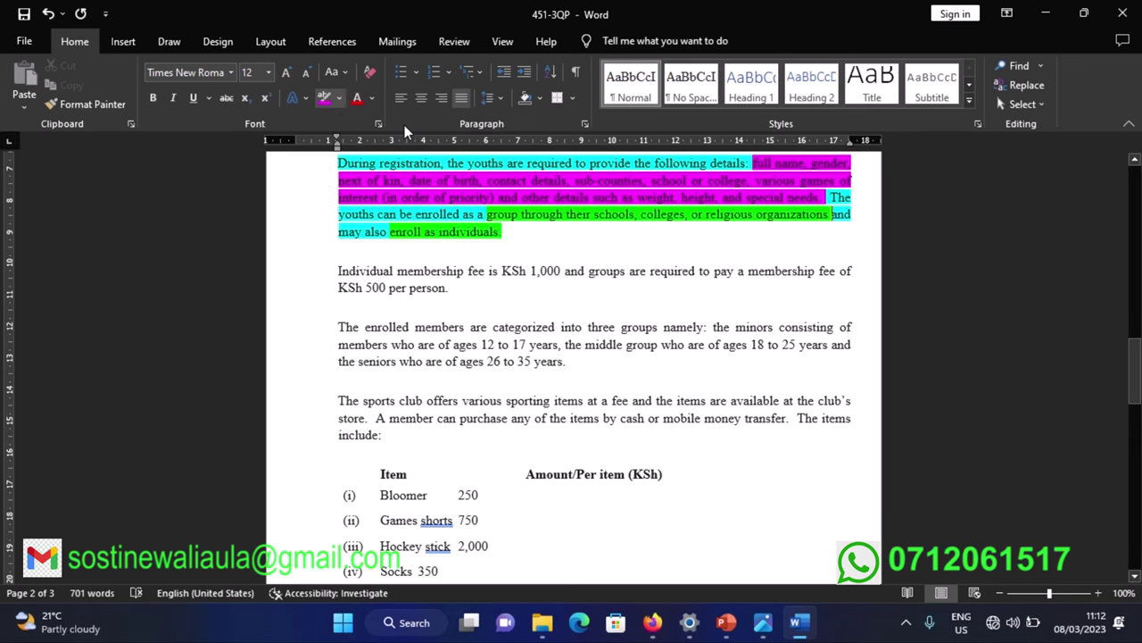
{"action": "left_click", "coordinate": [340, 98]}
{"action": "left_click", "coordinate": [330, 117]}
{"action": "left_click_drag", "start_coordinate": [332, 272], "coordinate": [546, 268]}
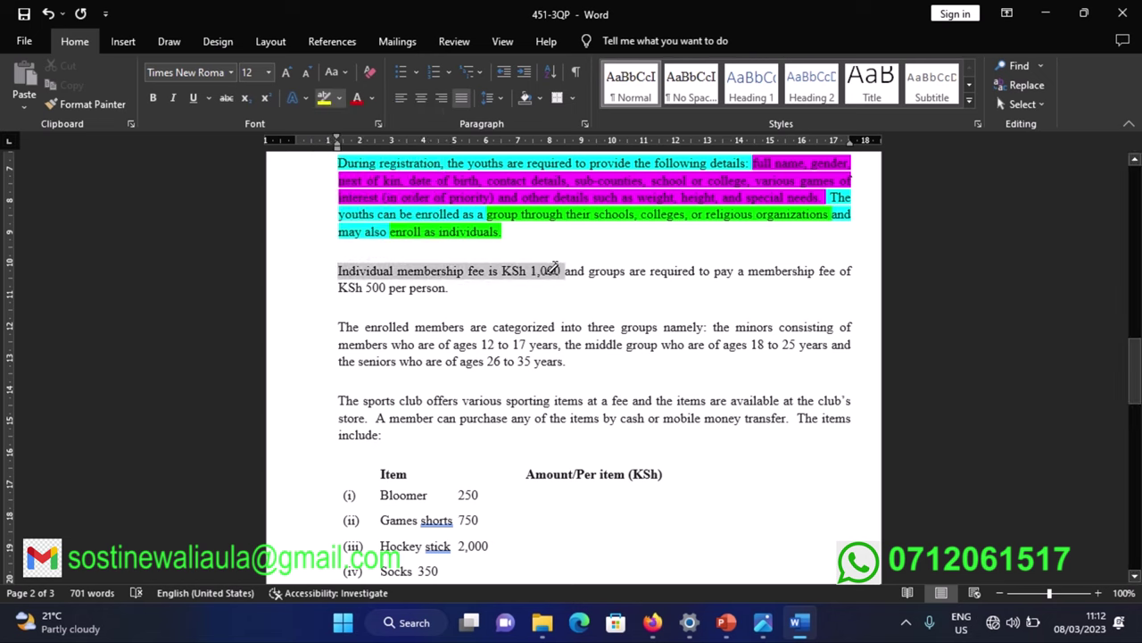
{"action": "left_click_drag", "start_coordinate": [555, 267], "coordinate": [555, 268]}
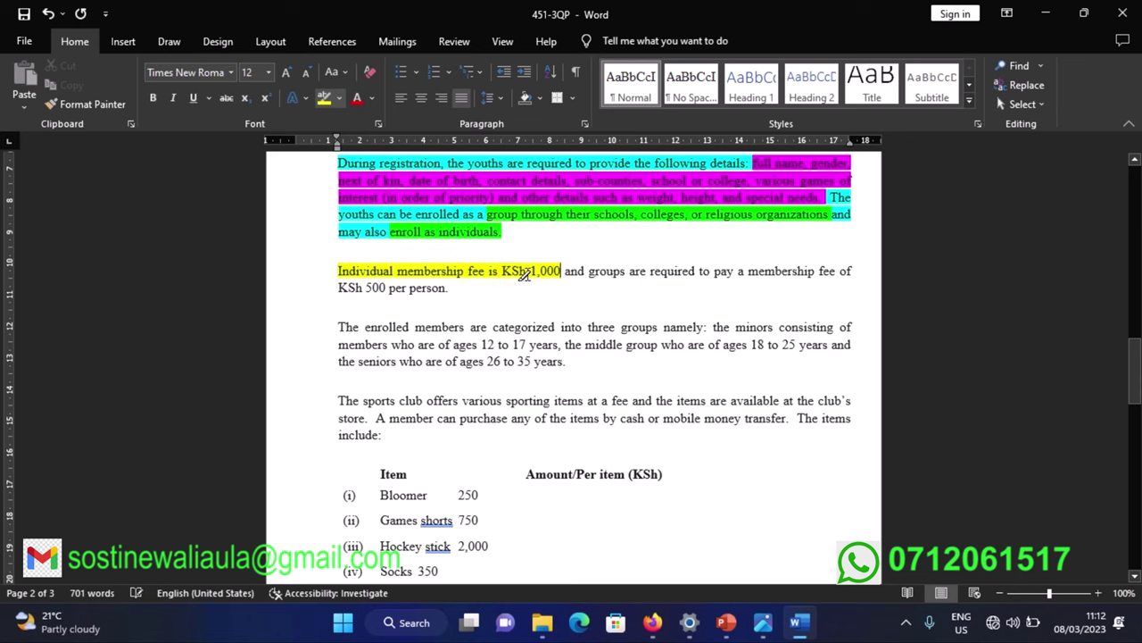
- Highlight the group fee "KSh 500 per person." in bright green
{"action": "left_click", "coordinate": [338, 99]}
{"action": "left_click", "coordinate": [362, 121]}
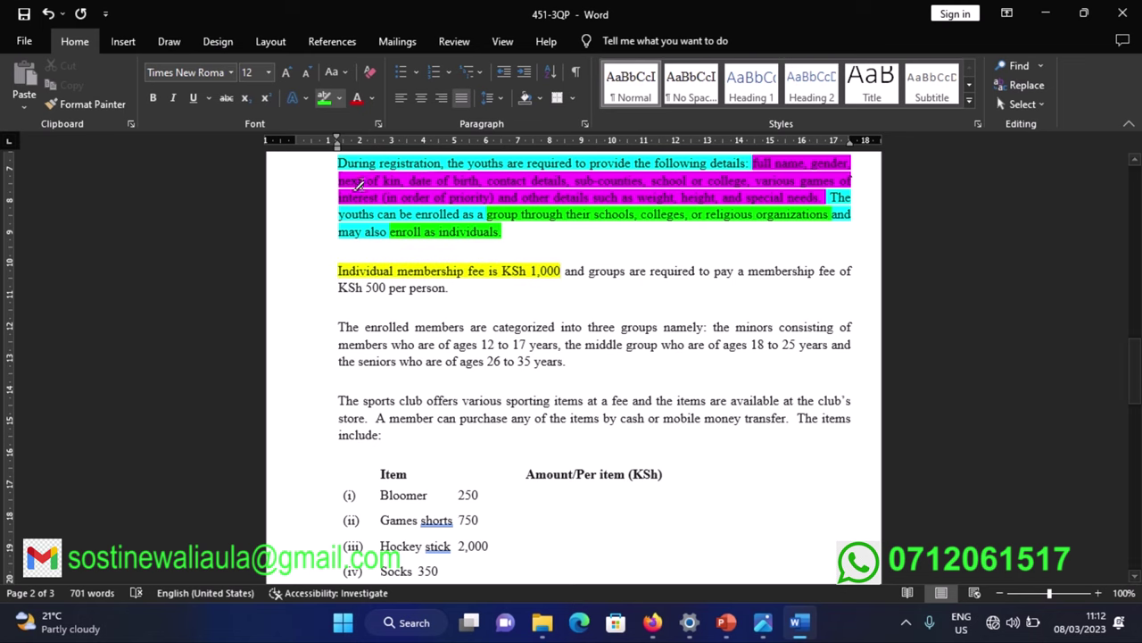
{"action": "mouse_move", "coordinate": [340, 287]}
{"action": "left_mouse_down"}
{"action": "mouse_move", "coordinate": [394, 303]}
{"action": "mouse_move", "coordinate": [440, 296]}
{"action": "left_mouse_up"}
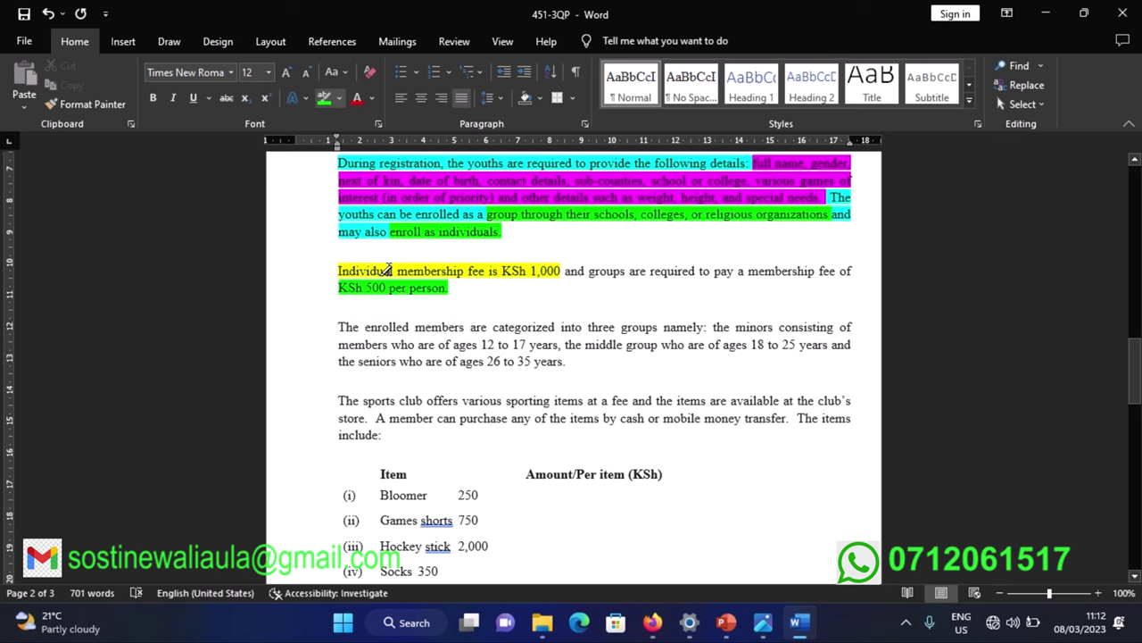
- Highlight the member category names "minors", "middle group" and "seniors" in turquoise
{"action": "scroll", "coordinate": [407, 332], "scroll_direction": "down", "scroll_amount": 2}
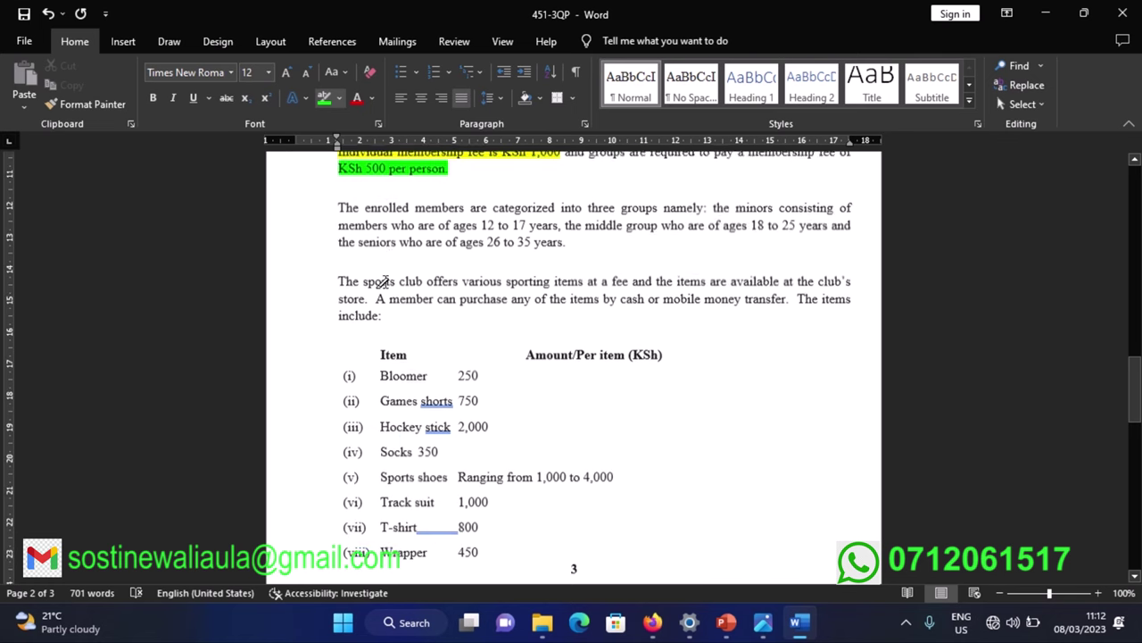
{"action": "scroll", "coordinate": [413, 311], "scroll_direction": "up", "scroll_amount": 1}
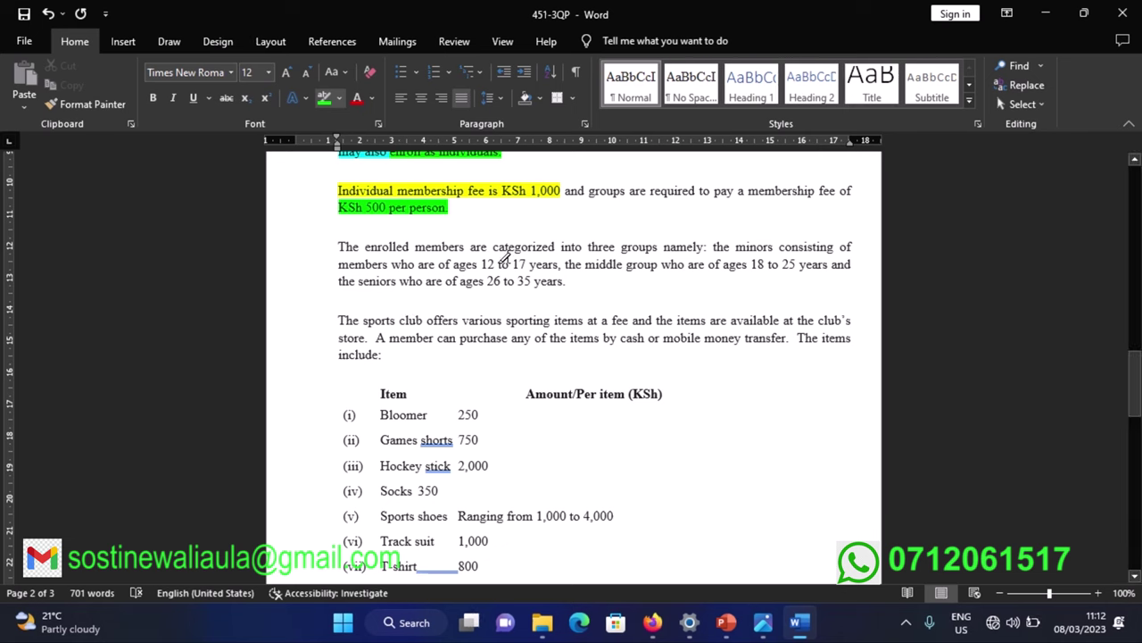
{"action": "left_click", "coordinate": [340, 98]}
{"action": "left_click", "coordinate": [379, 125]}
{"action": "left_click_drag", "start_coordinate": [731, 246], "coordinate": [774, 251]}
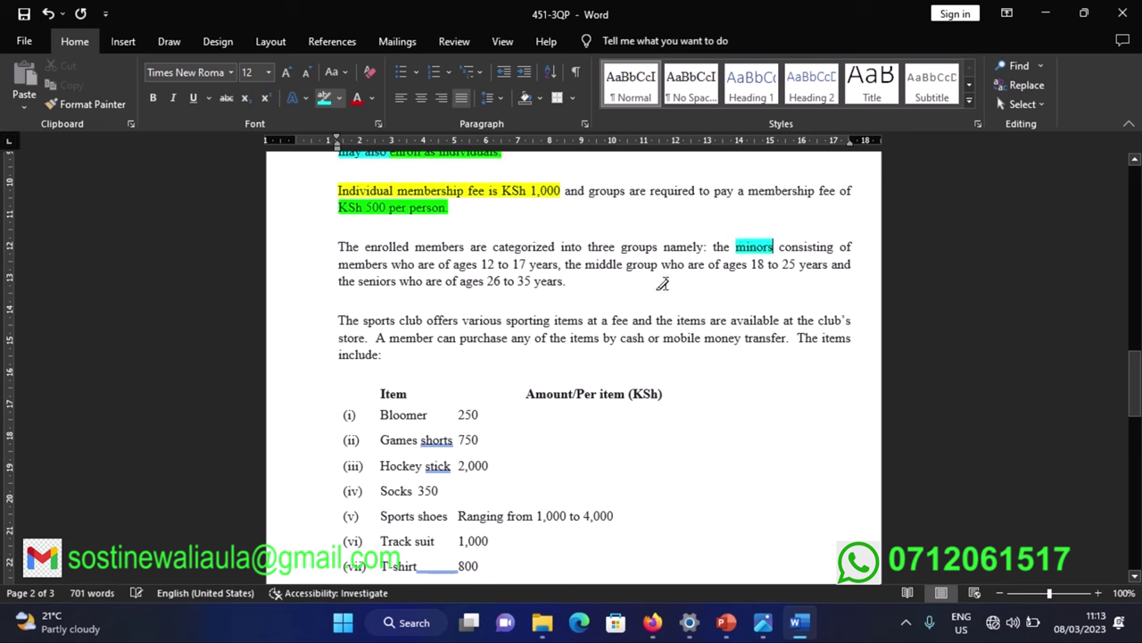
{"action": "left_click_drag", "start_coordinate": [584, 264], "coordinate": [657, 265]}
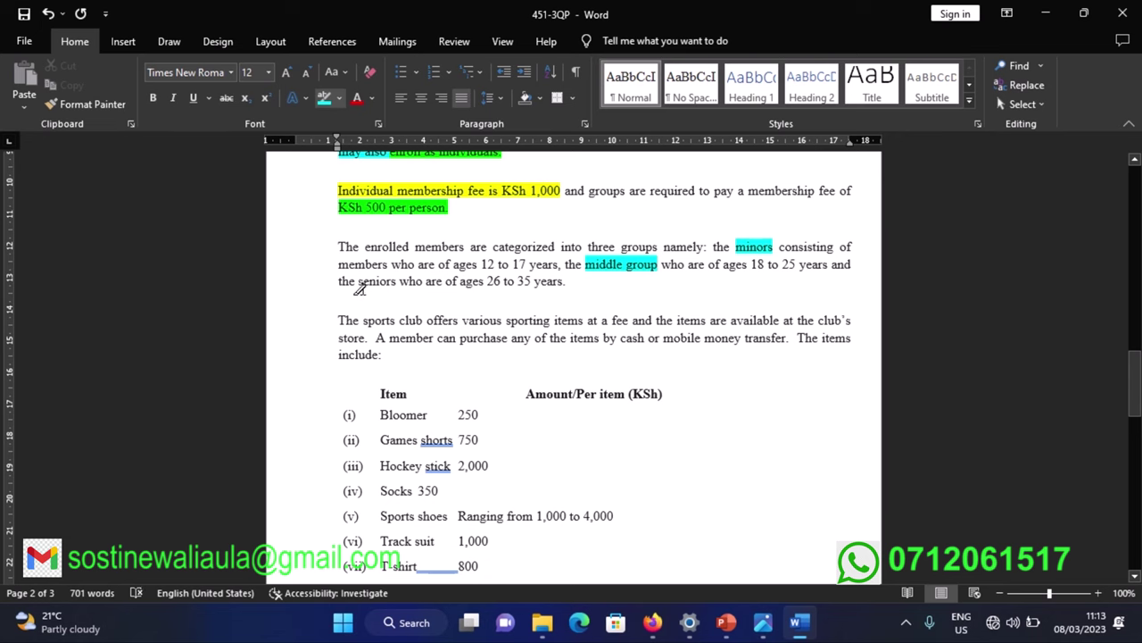
{"action": "left_click_drag", "start_coordinate": [358, 282], "coordinate": [396, 283]}
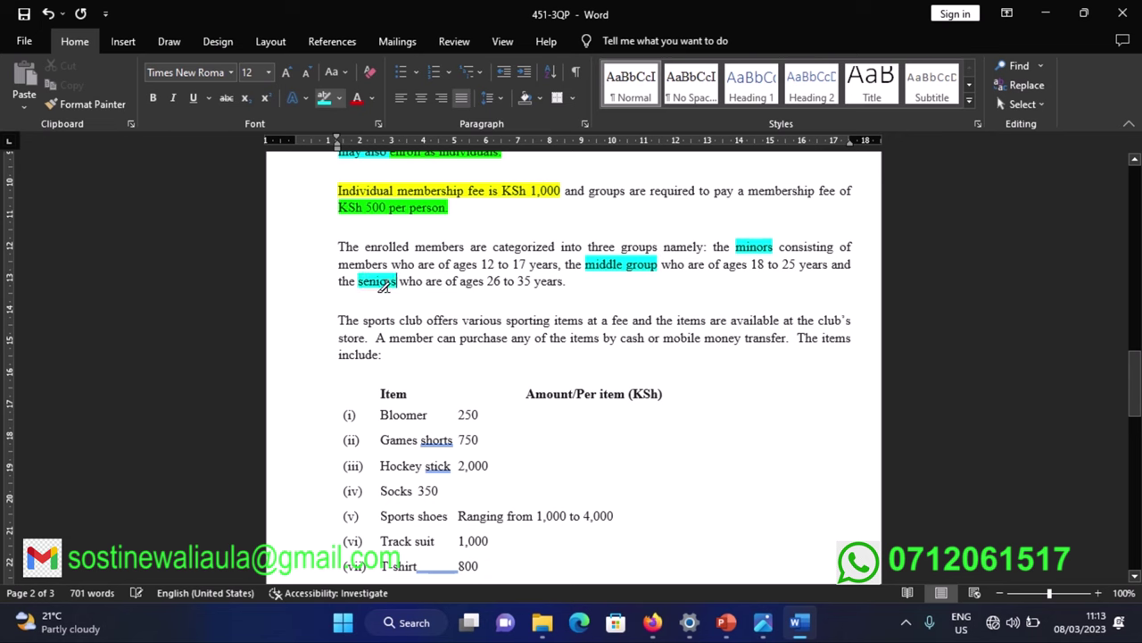
- Highlight the category age ranges "12 to 17 years", "18 to 25 years" and "26 to 35 years." in bright green
{"action": "left_click", "coordinate": [339, 99]}
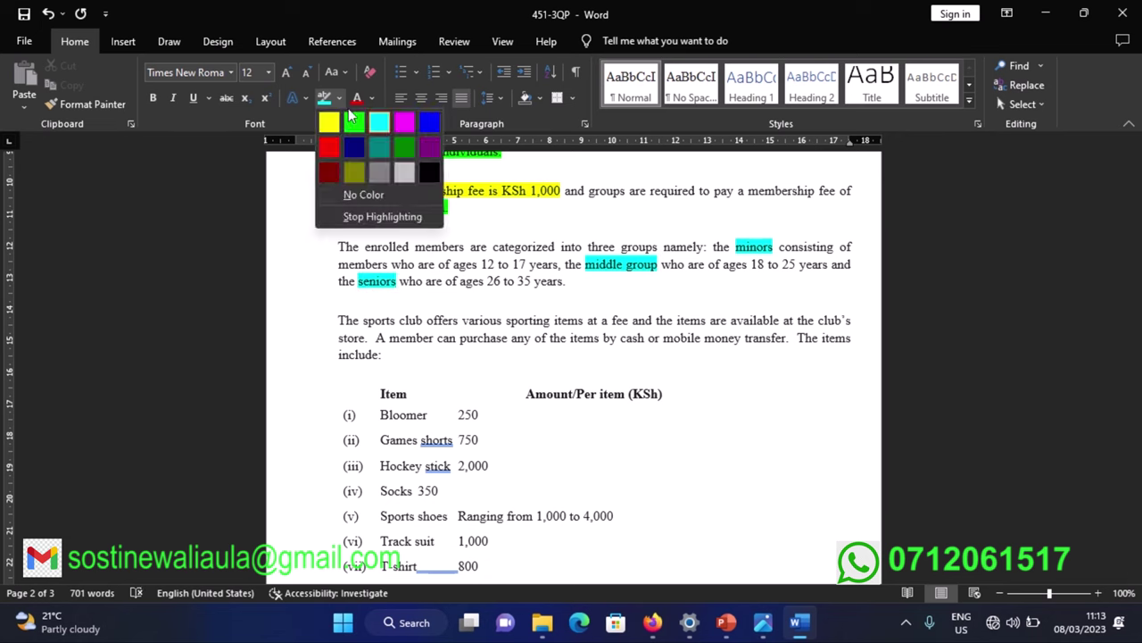
{"action": "left_click", "coordinate": [354, 125]}
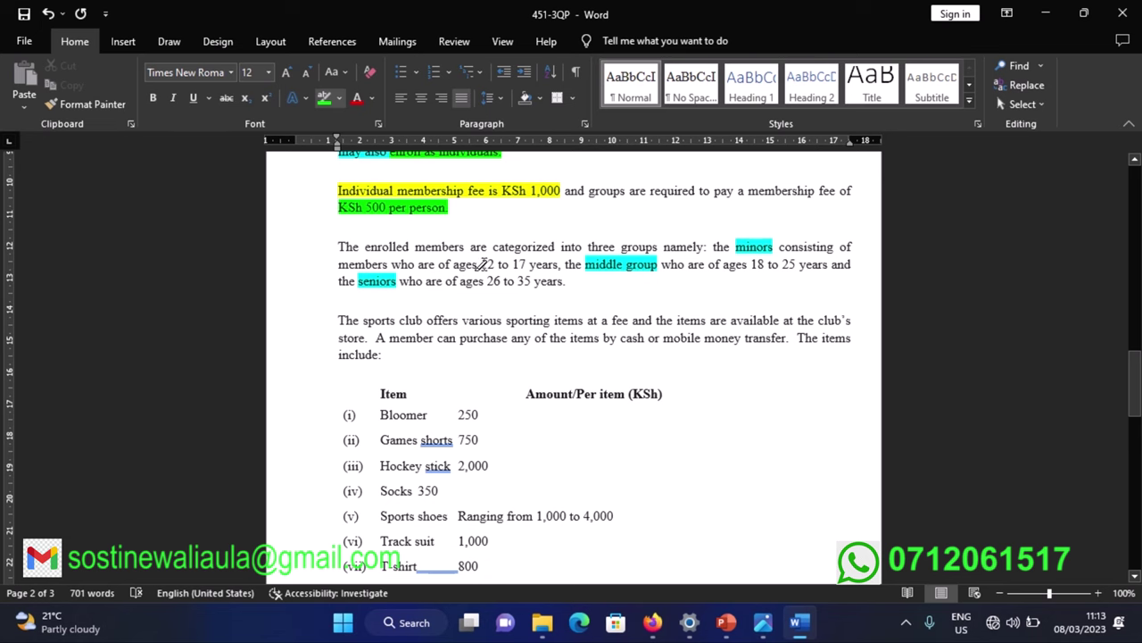
{"action": "left_click_drag", "start_coordinate": [510, 264], "coordinate": [559, 264]}
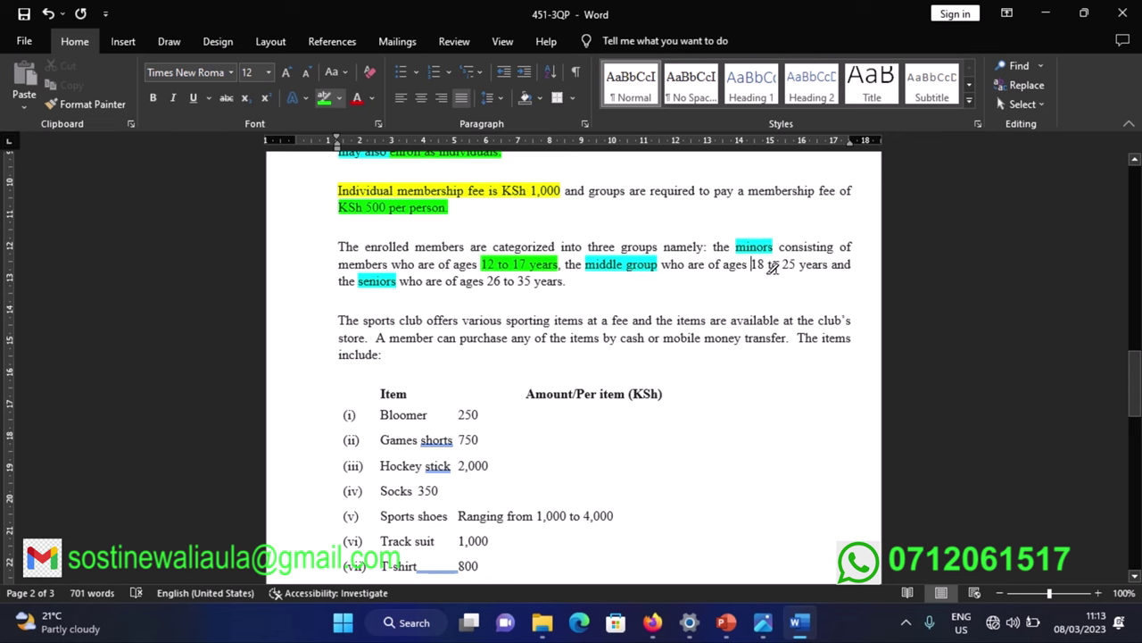
{"action": "left_click_drag", "start_coordinate": [773, 268], "coordinate": [830, 269]}
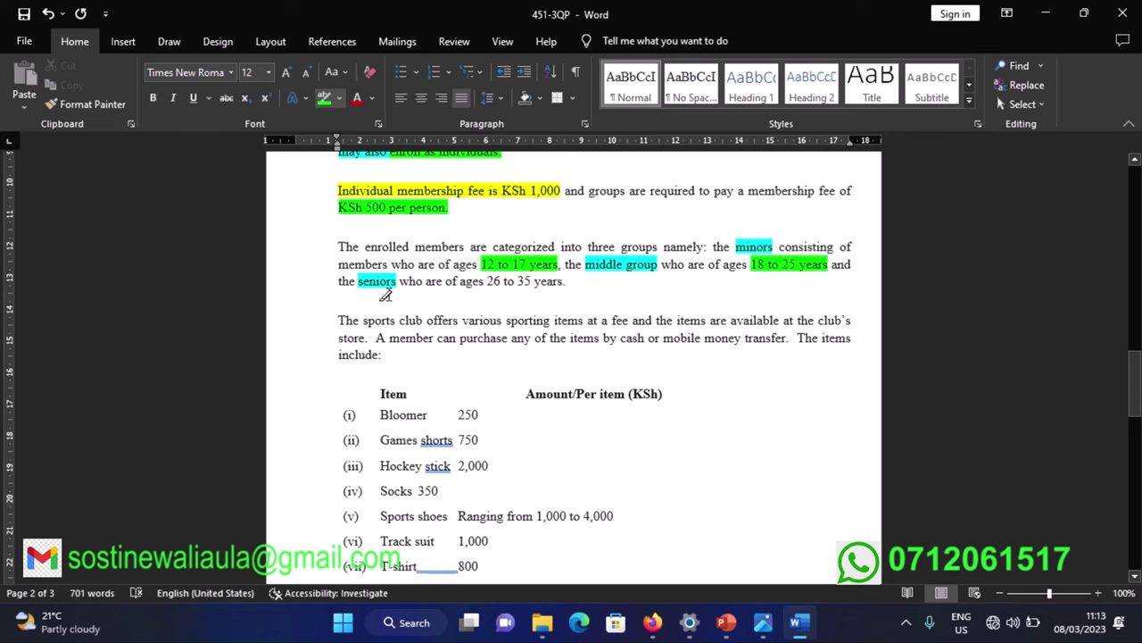
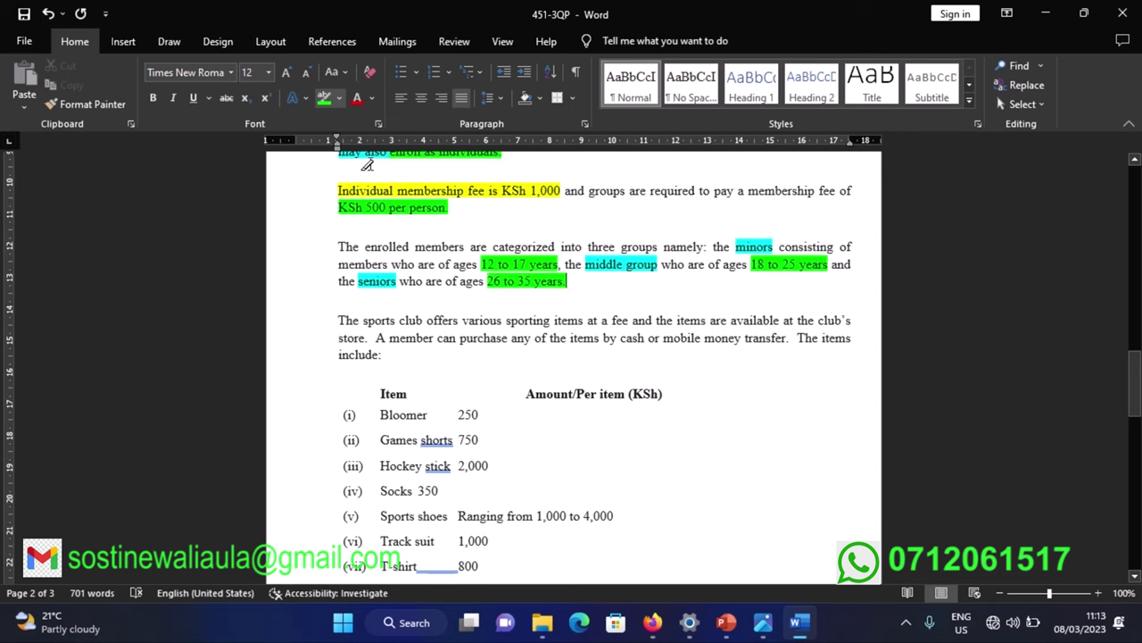
- Highlight the paragraph about the sporting items on offer and the whole item and price list, from Bloomer to Wrapper, in yellow
{"action": "scroll", "coordinate": [433, 259], "scroll_direction": "down", "scroll_amount": 1}
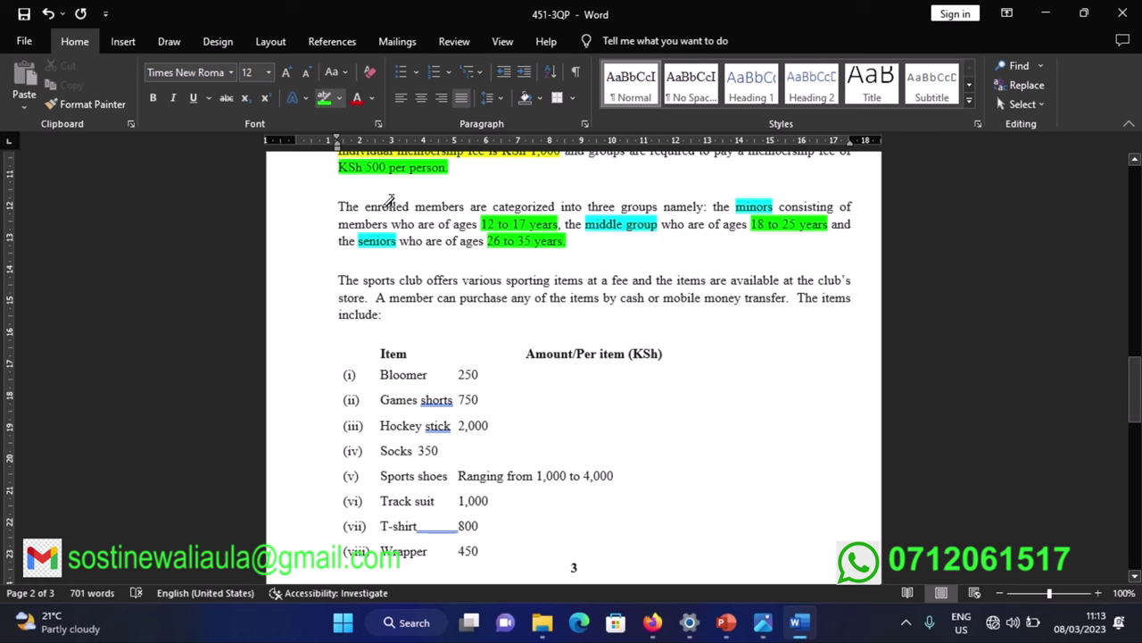
{"action": "left_click", "coordinate": [339, 98]}
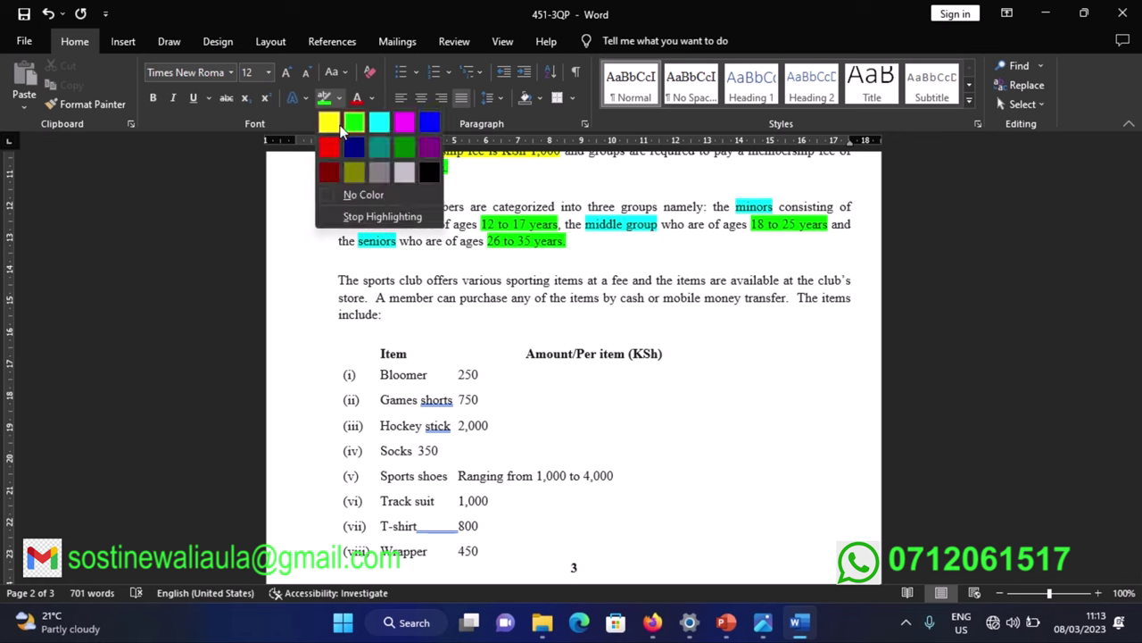
{"action": "left_click", "coordinate": [328, 125]}
{"action": "mouse_move", "coordinate": [332, 275]}
{"action": "left_mouse_down"}
{"action": "mouse_move", "coordinate": [378, 378]}
{"action": "mouse_move", "coordinate": [426, 579]}
{"action": "mouse_move", "coordinate": [439, 520]}
{"action": "mouse_move", "coordinate": [474, 462]}
{"action": "mouse_move", "coordinate": [517, 473]}
{"action": "left_mouse_up"}
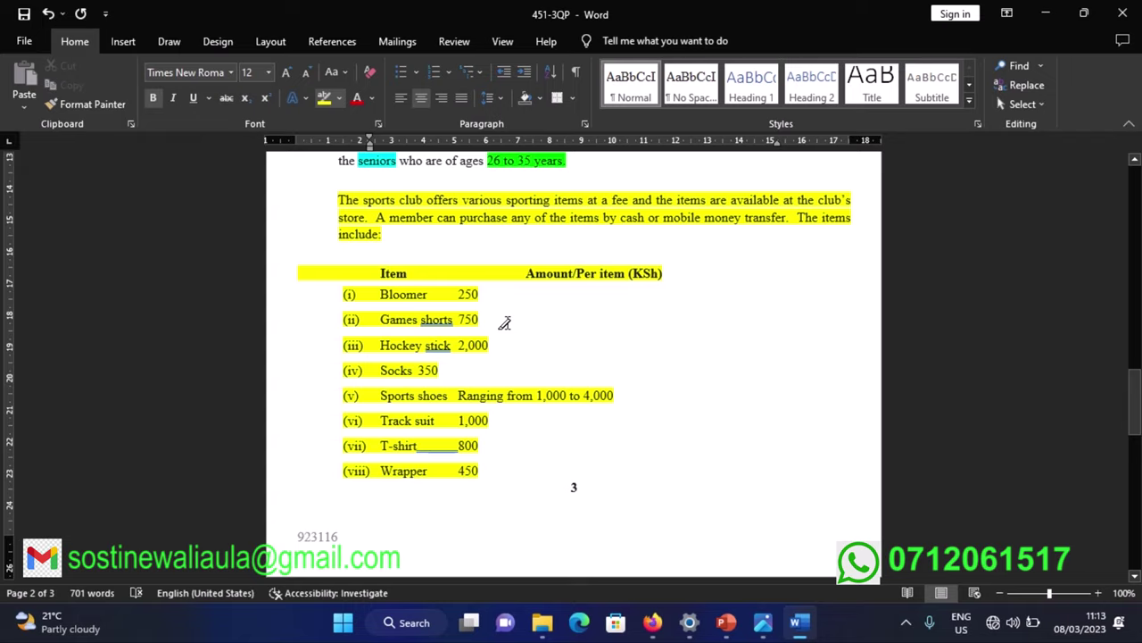
- Highlight the purchase threshold "KSh 10,000," and the discount rate "5%" in pink
{"action": "scroll", "coordinate": [495, 330], "scroll_direction": "down", "scroll_amount": 7}
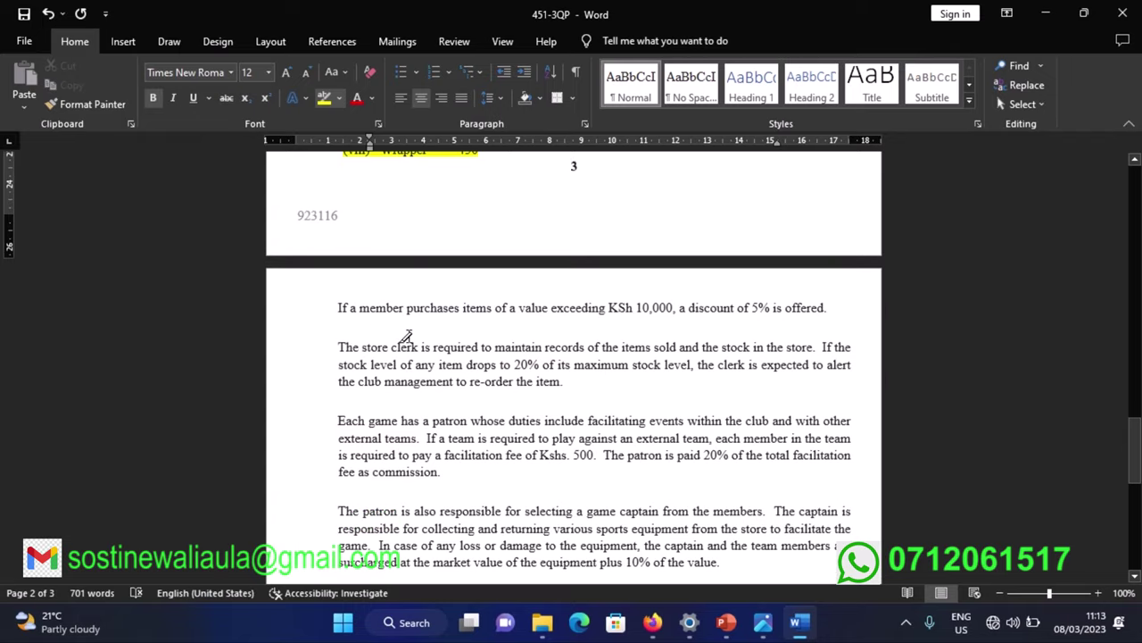
{"action": "left_click", "coordinate": [339, 98]}
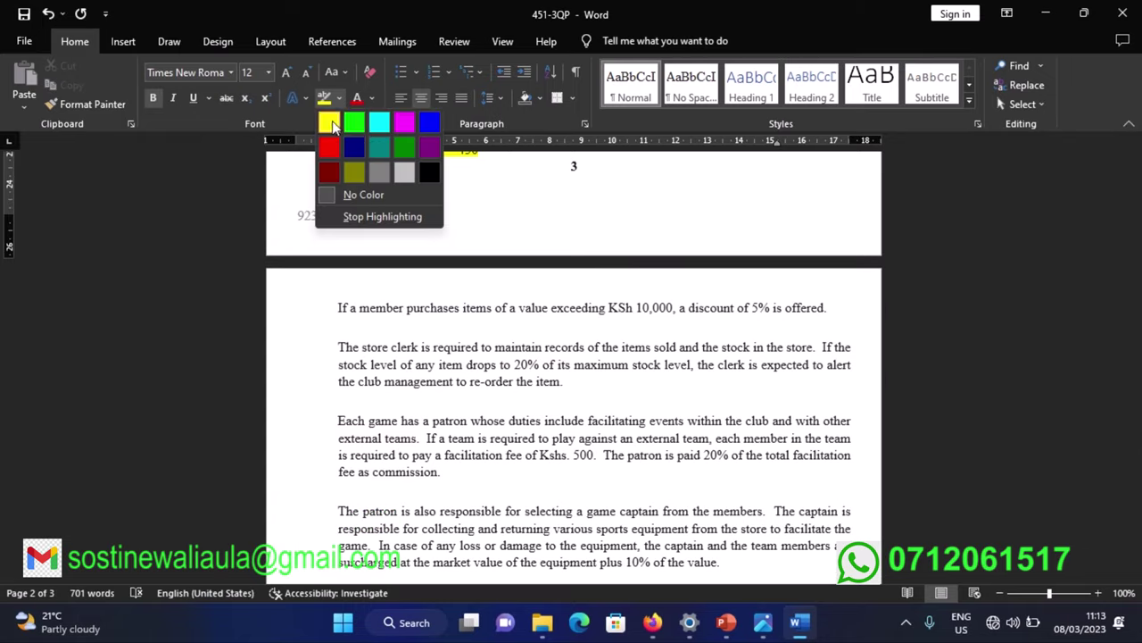
{"action": "left_click", "coordinate": [400, 123]}
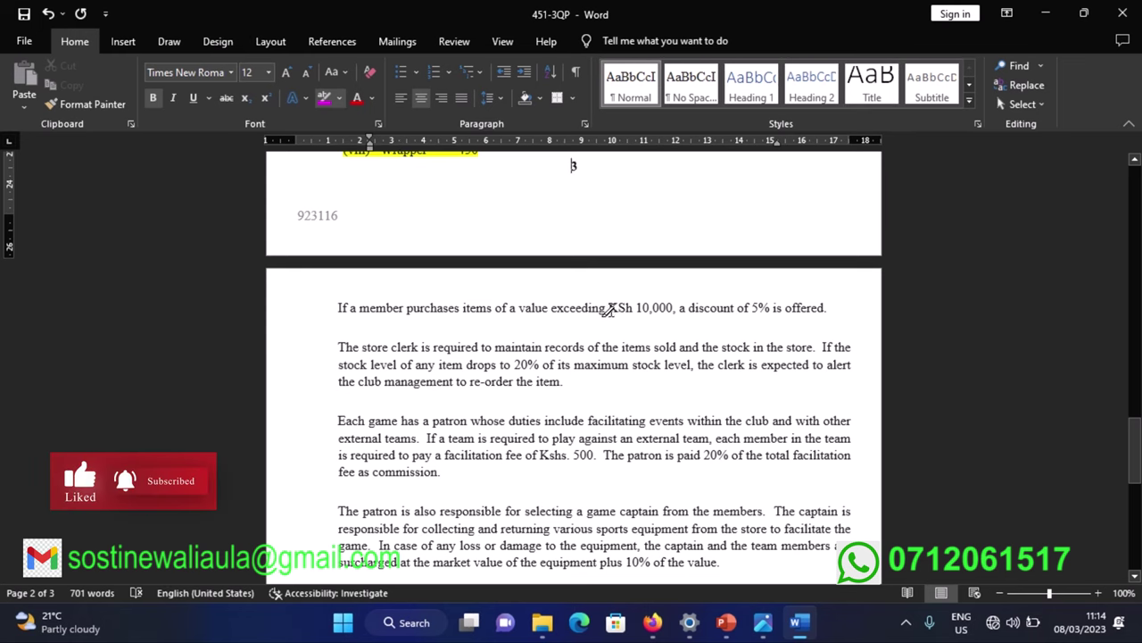
{"action": "left_click_drag", "start_coordinate": [609, 310], "coordinate": [677, 311]}
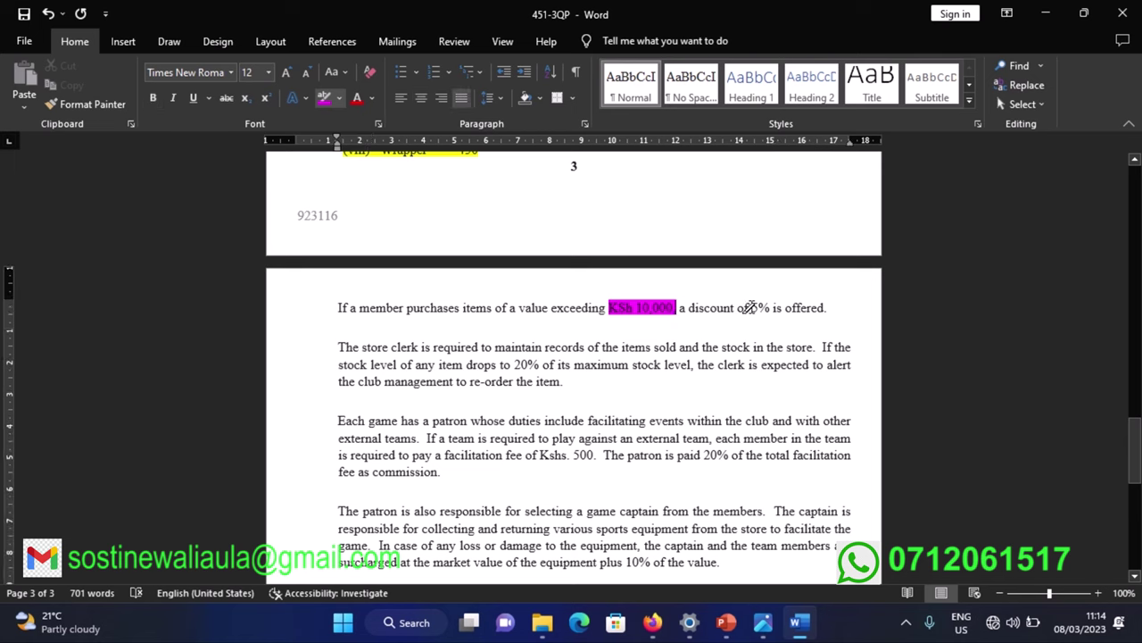
{"action": "mouse_move", "coordinate": [751, 307]}
{"action": "left_mouse_down"}
{"action": "mouse_move", "coordinate": [823, 307]}
{"action": "mouse_move", "coordinate": [761, 309]}
{"action": "left_mouse_up"}
- Highlight the entire paragraph about the store clerk's record keeping and re-order alerts in bright green
{"action": "scroll", "coordinate": [508, 332], "scroll_direction": "down", "scroll_amount": 1}
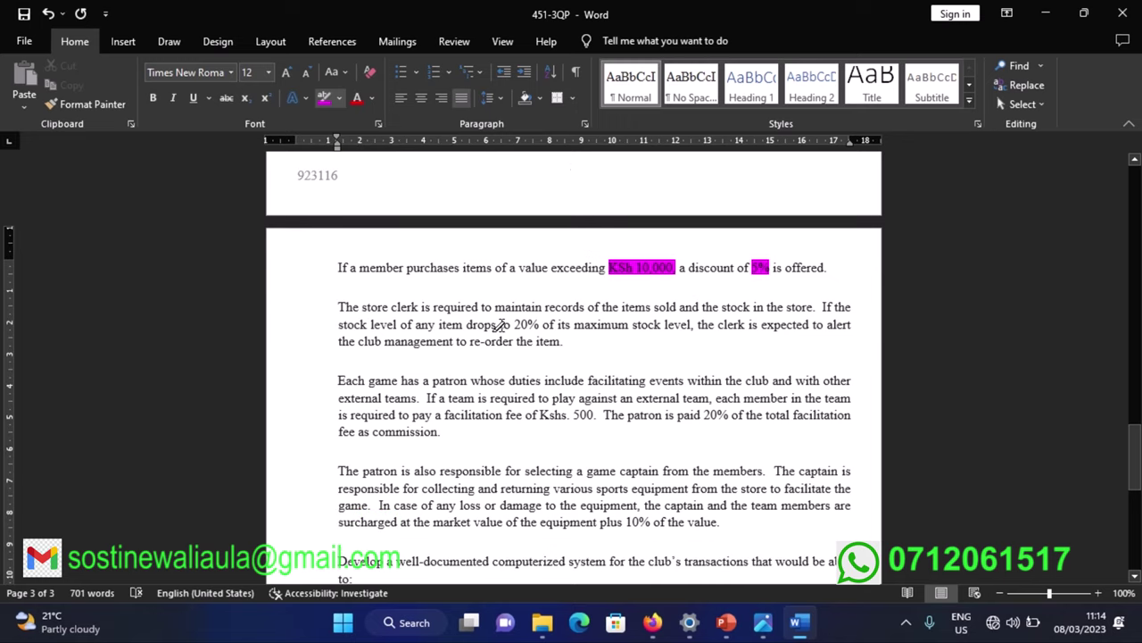
{"action": "left_click", "coordinate": [340, 101]}
{"action": "left_click", "coordinate": [354, 120]}
{"action": "left_click_drag", "start_coordinate": [361, 307], "coordinate": [420, 307]}
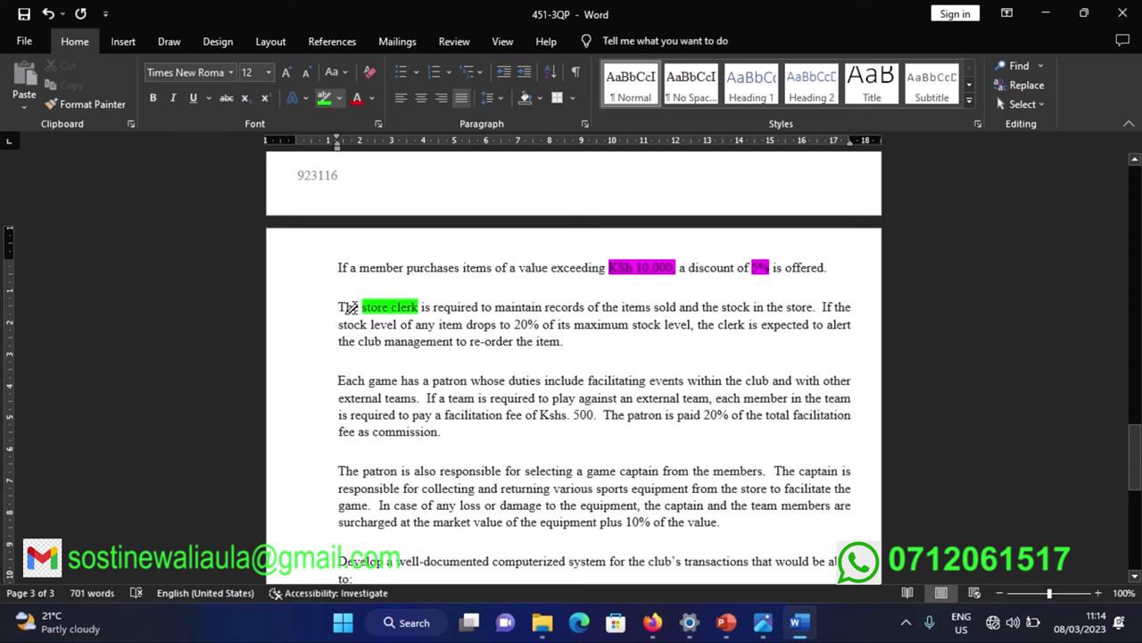
{"action": "mouse_move", "coordinate": [333, 304]}
{"action": "left_mouse_down"}
{"action": "mouse_move", "coordinate": [408, 325]}
{"action": "mouse_move", "coordinate": [573, 337]}
{"action": "left_mouse_up"}
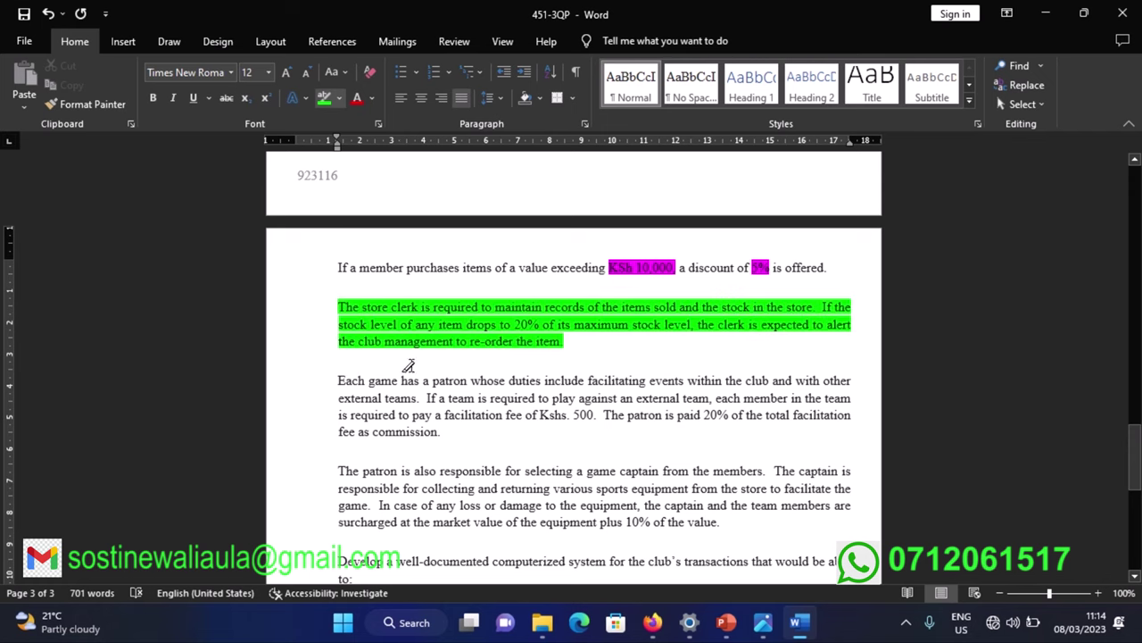
- Highlight the phrases "20% of its maximum stock level" and "facilitation fee of Kshs. 500" in turquoise
{"action": "scroll", "coordinate": [402, 362], "scroll_direction": "down", "scroll_amount": 1}
{"action": "scroll", "coordinate": [414, 344], "scroll_direction": "down", "scroll_amount": 1}
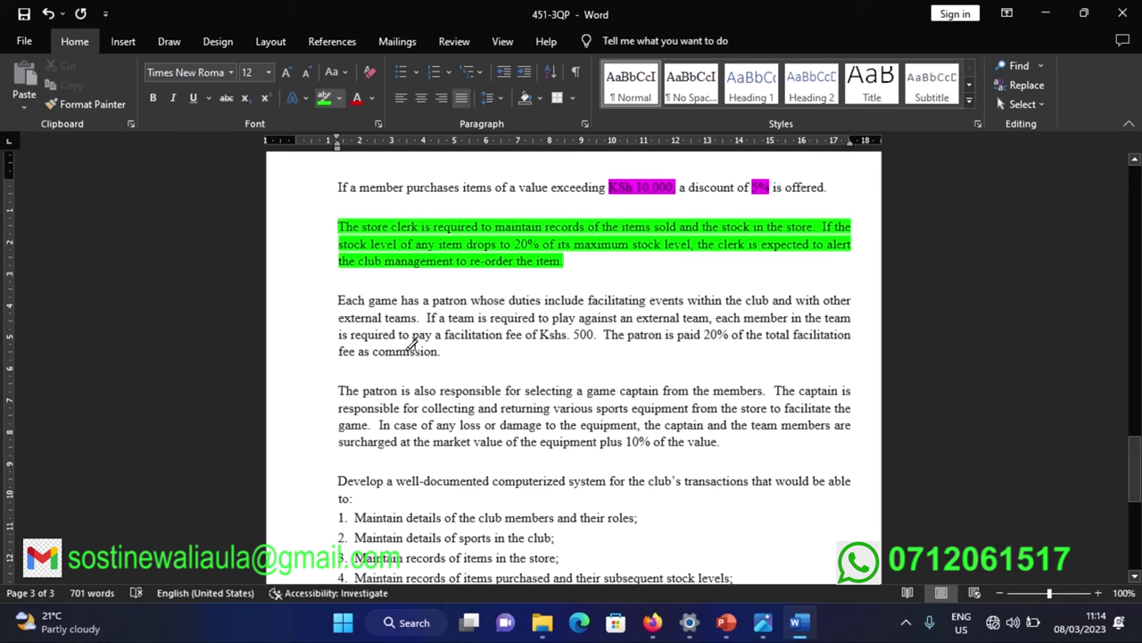
{"action": "left_click", "coordinate": [340, 99]}
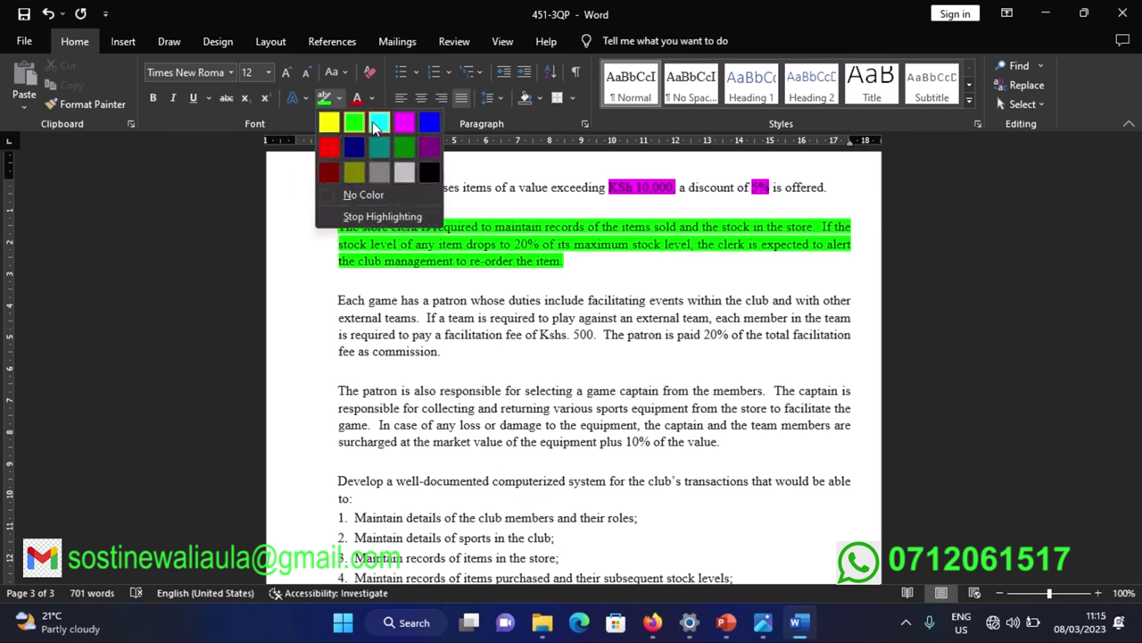
{"action": "left_click", "coordinate": [359, 122]}
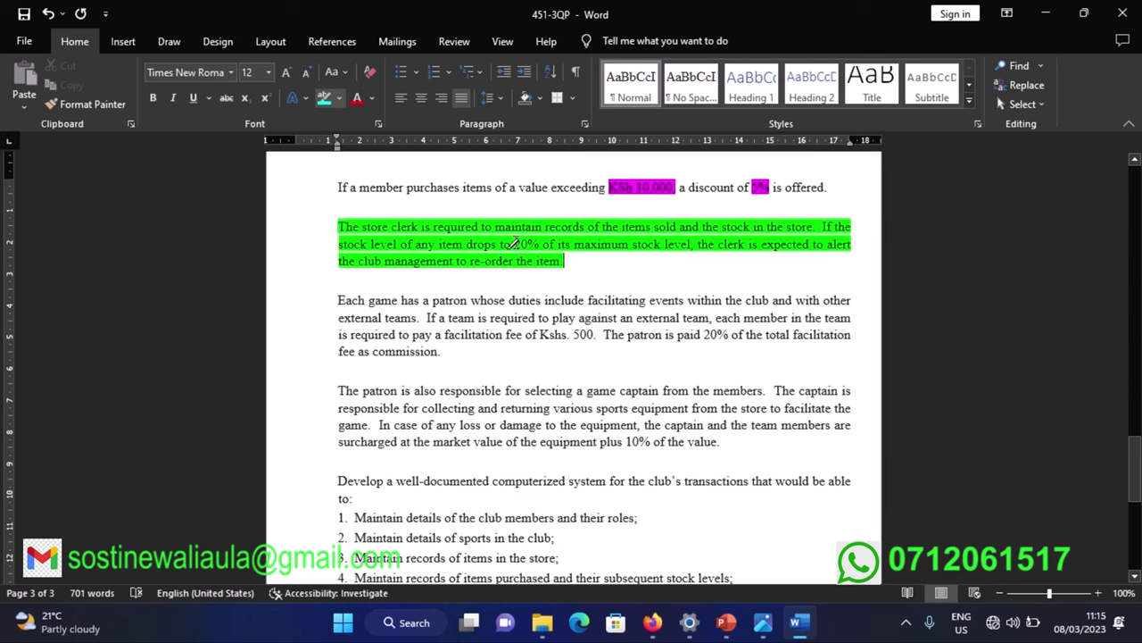
{"action": "left_click_drag", "start_coordinate": [513, 244], "coordinate": [690, 249]}
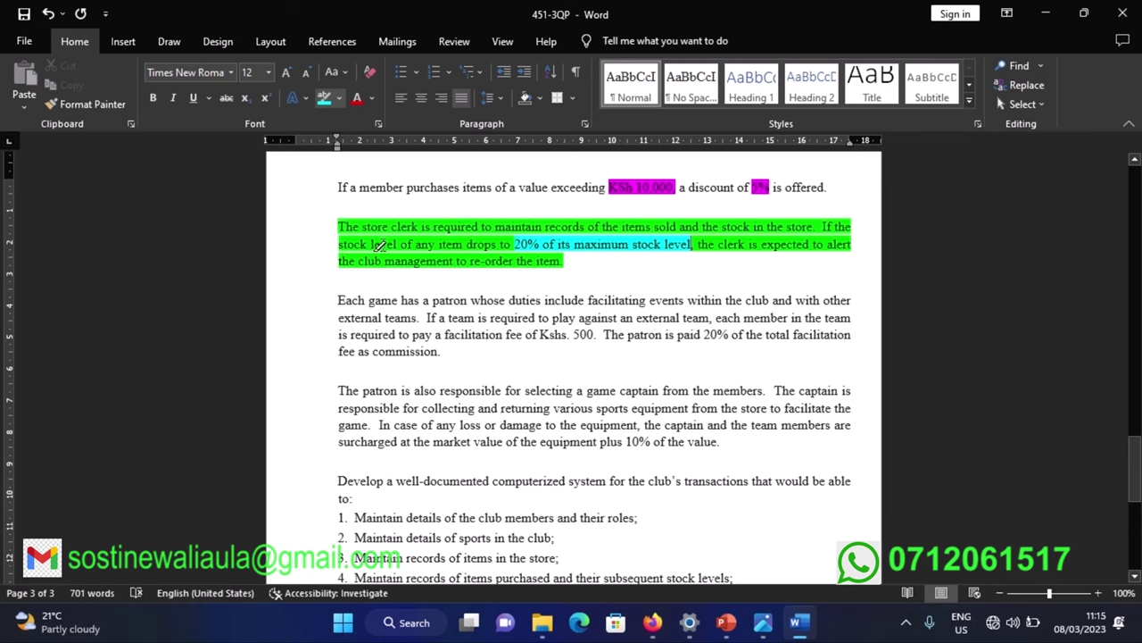
{"action": "scroll", "coordinate": [381, 299], "scroll_direction": "down", "scroll_amount": 1}
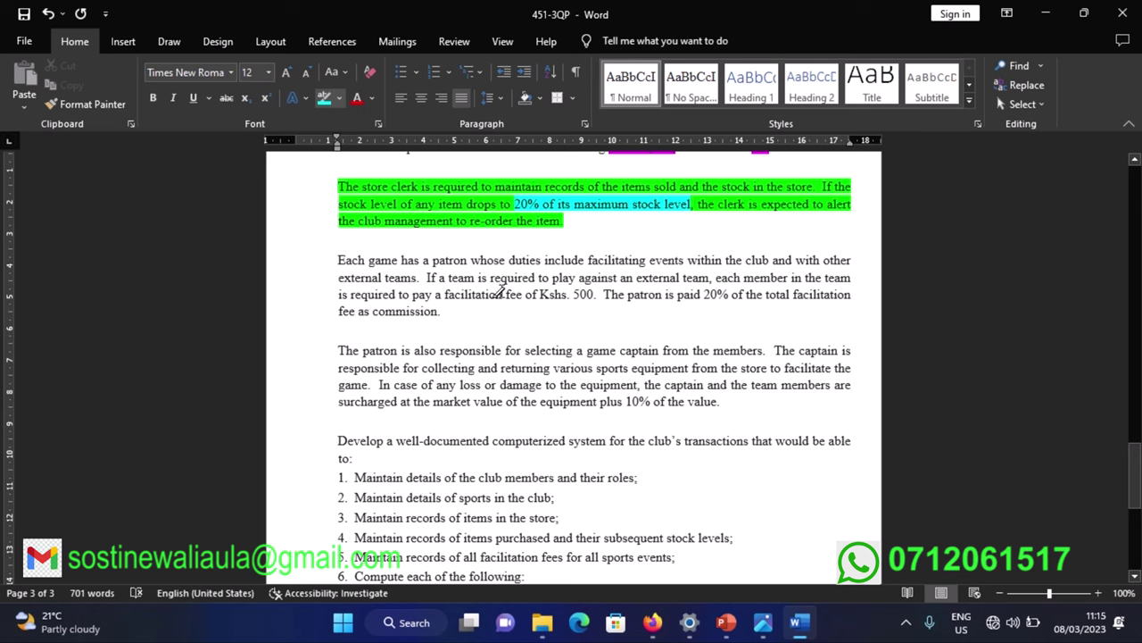
{"action": "left_click_drag", "start_coordinate": [592, 295], "coordinate": [444, 296]}
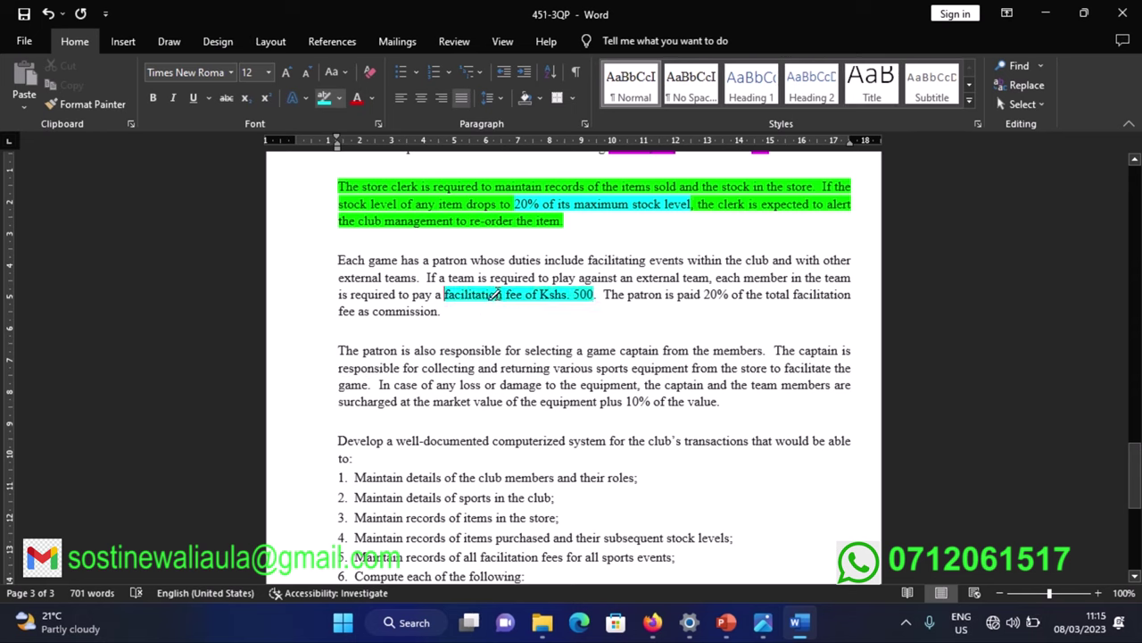
- Highlight the sentence "The patron is paid 20% of the total facilitation fee as commission." in red
{"action": "left_click", "coordinate": [339, 98]}
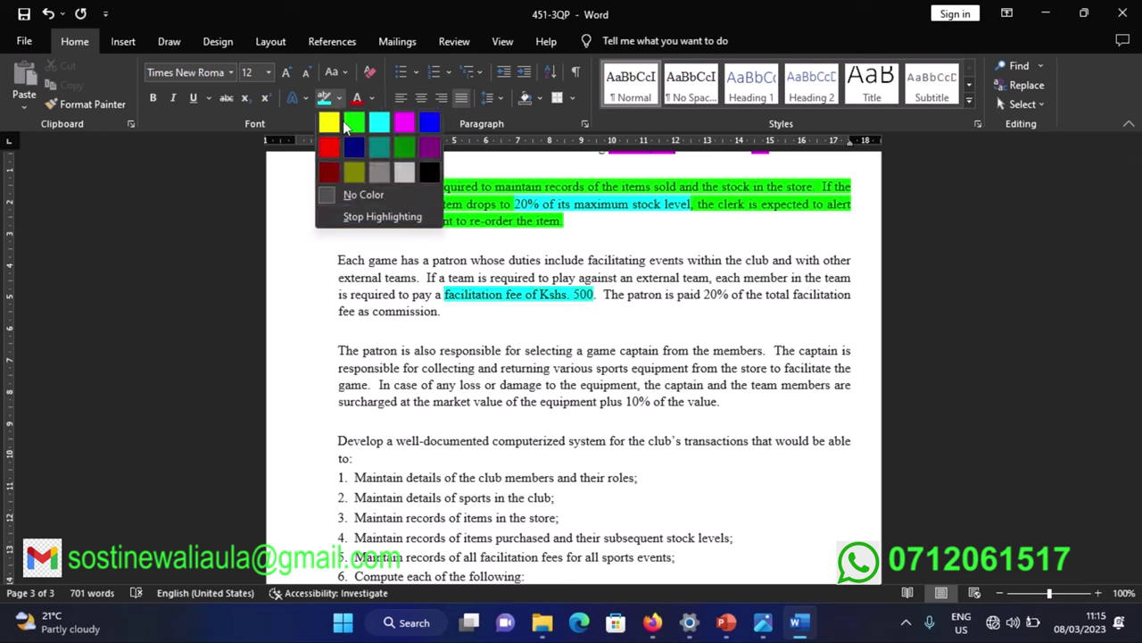
{"action": "left_click", "coordinate": [350, 121]}
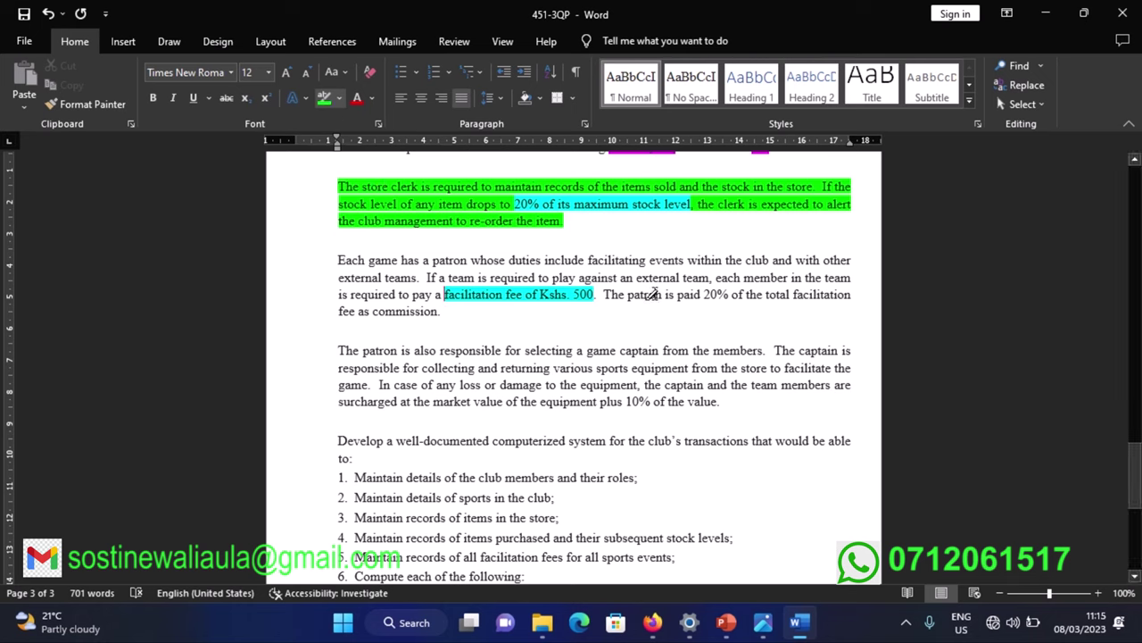
{"action": "left_click", "coordinate": [339, 99]}
{"action": "left_click", "coordinate": [332, 150]}
{"action": "mouse_move", "coordinate": [604, 296]}
{"action": "left_mouse_down"}
{"action": "mouse_move", "coordinate": [714, 296]}
{"action": "mouse_move", "coordinate": [760, 314]}
{"action": "left_mouse_up"}
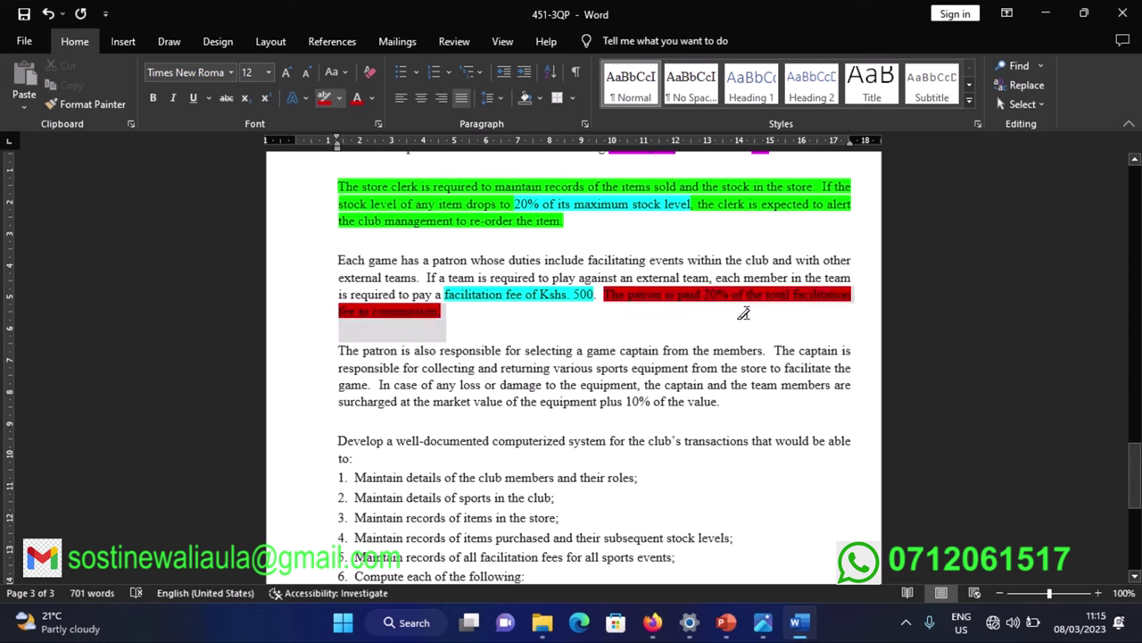
- Highlight the patron paragraph's text from "Each game has a patron" through "is required to pay a" in bright green
{"action": "left_click", "coordinate": [339, 98]}
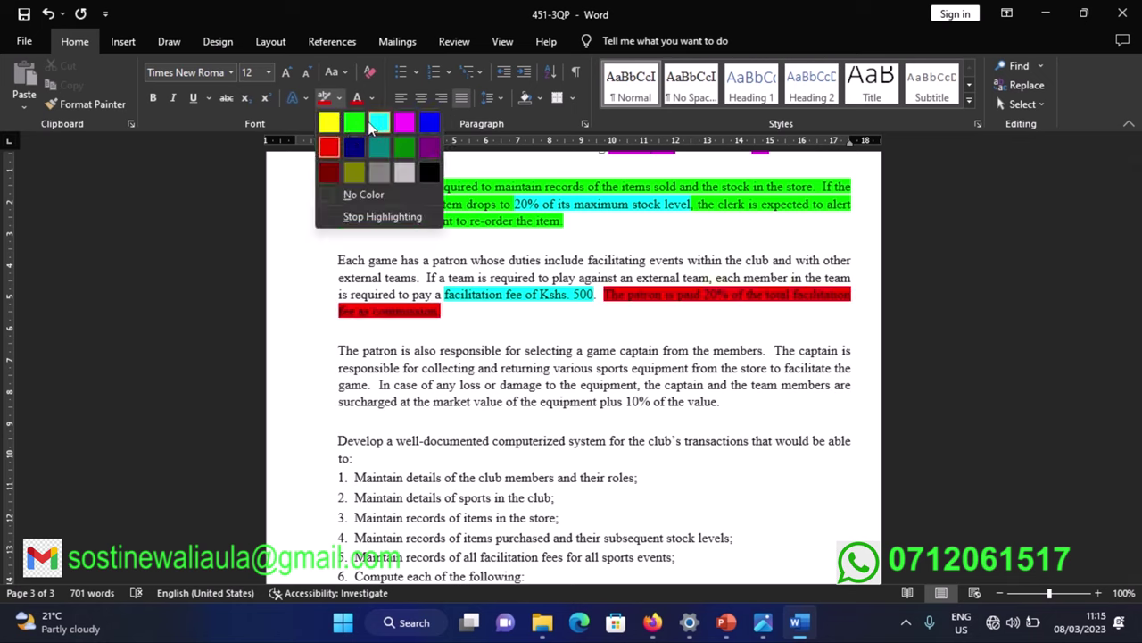
{"action": "left_click", "coordinate": [355, 122]}
{"action": "left_click_drag", "start_coordinate": [338, 259], "coordinate": [442, 295]}
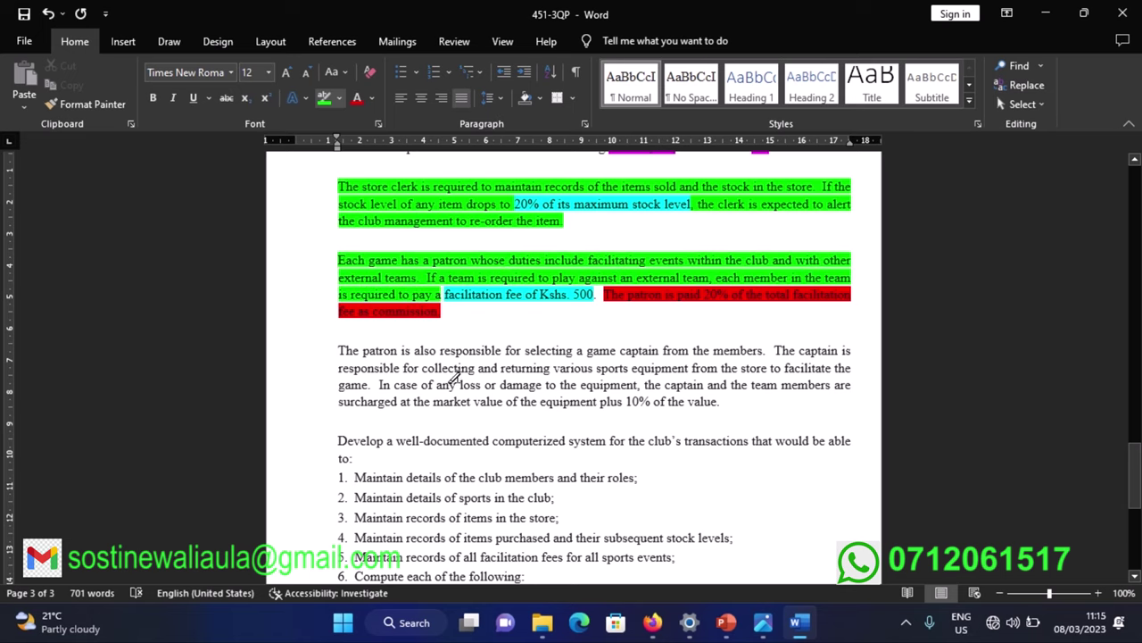
- Highlight the sentence about the patron selecting a game captain and the phrase "facilitating events within the club and with other external teams." in pink
{"action": "scroll", "coordinate": [476, 310], "scroll_direction": "down", "scroll_amount": 1}
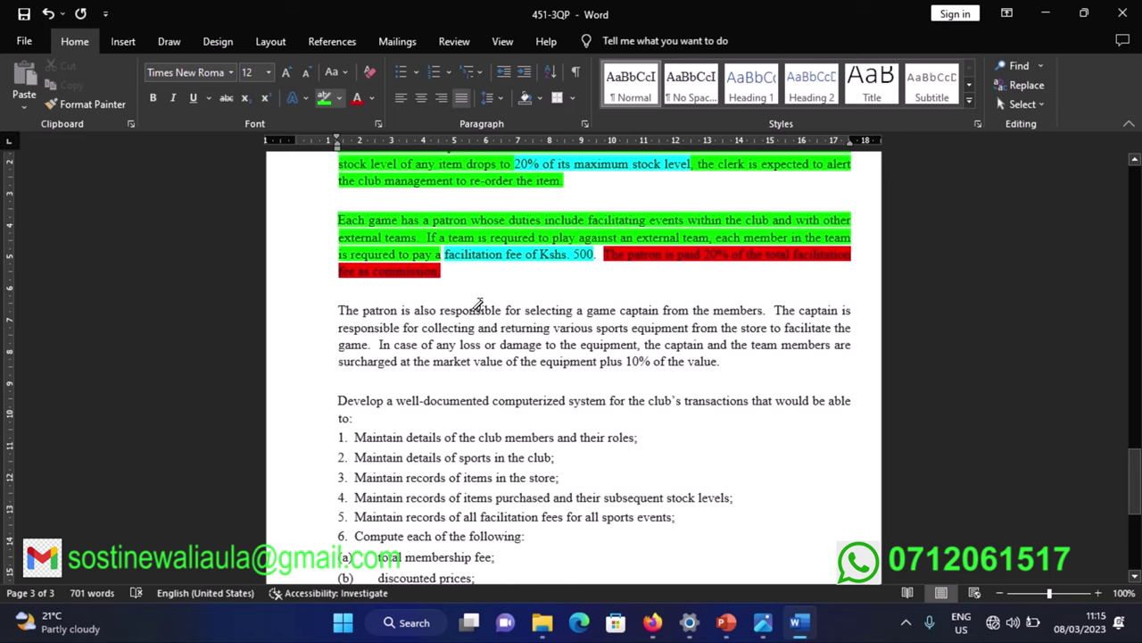
{"action": "left_click", "coordinate": [340, 98]}
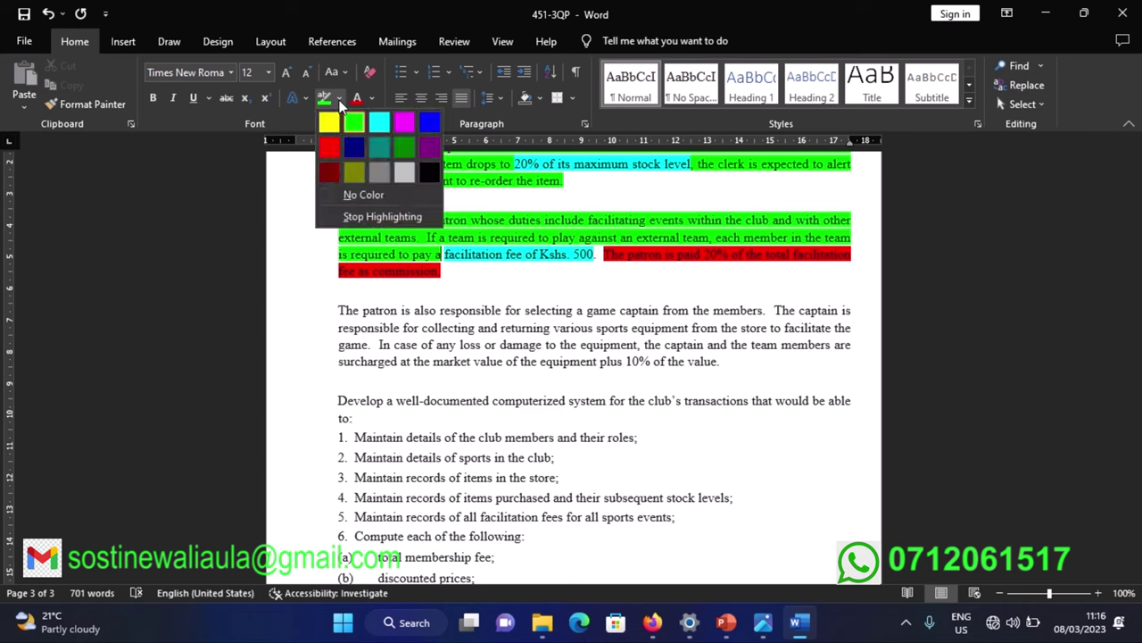
{"action": "left_click", "coordinate": [403, 123]}
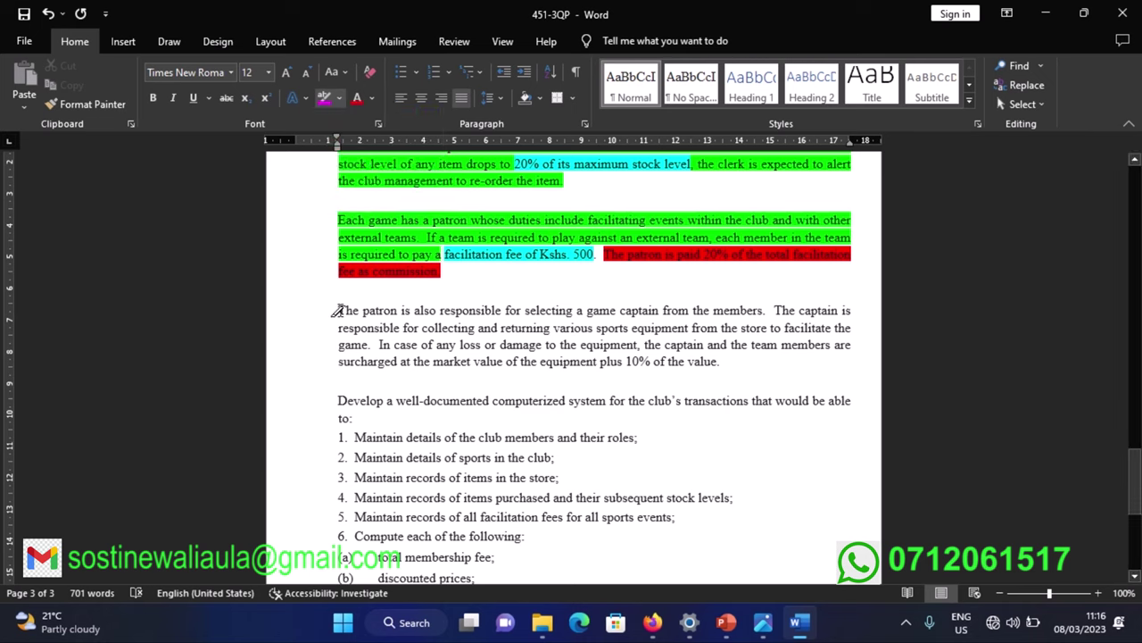
{"action": "mouse_move", "coordinate": [340, 310]}
{"action": "left_mouse_down"}
{"action": "mouse_move", "coordinate": [510, 309]}
{"action": "mouse_move", "coordinate": [597, 327]}
{"action": "mouse_move", "coordinate": [767, 311]}
{"action": "left_mouse_up"}
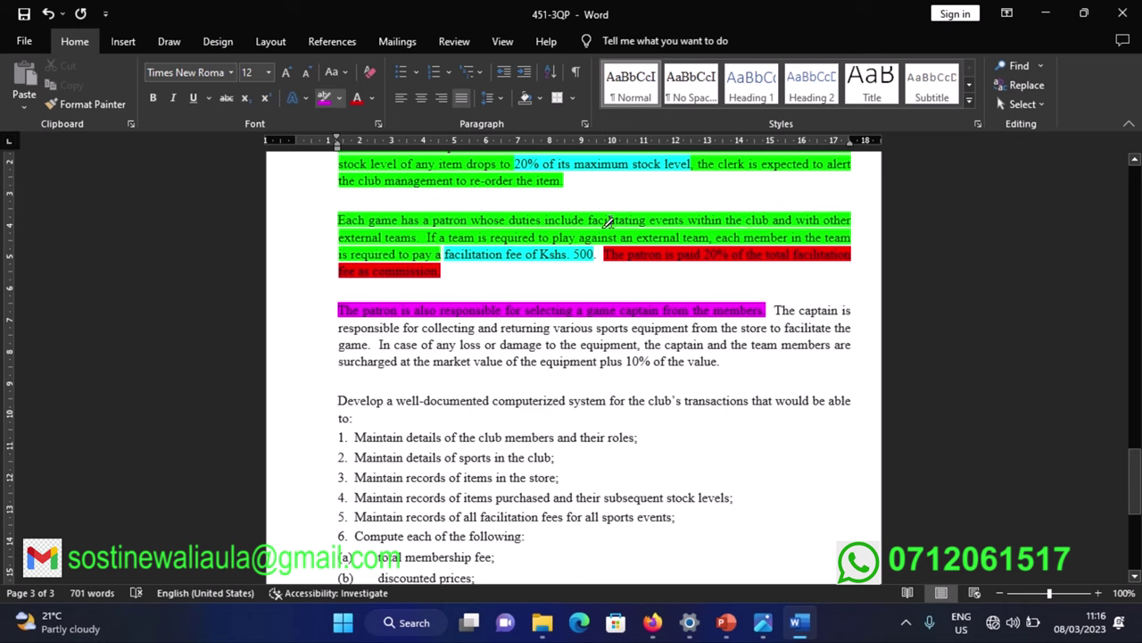
{"action": "mouse_move", "coordinate": [593, 219]}
{"action": "left_mouse_down"}
{"action": "mouse_move", "coordinate": [803, 240]}
{"action": "mouse_move", "coordinate": [392, 245]}
{"action": "mouse_move", "coordinate": [407, 252]}
{"action": "mouse_move", "coordinate": [426, 237]}
{"action": "left_mouse_up"}
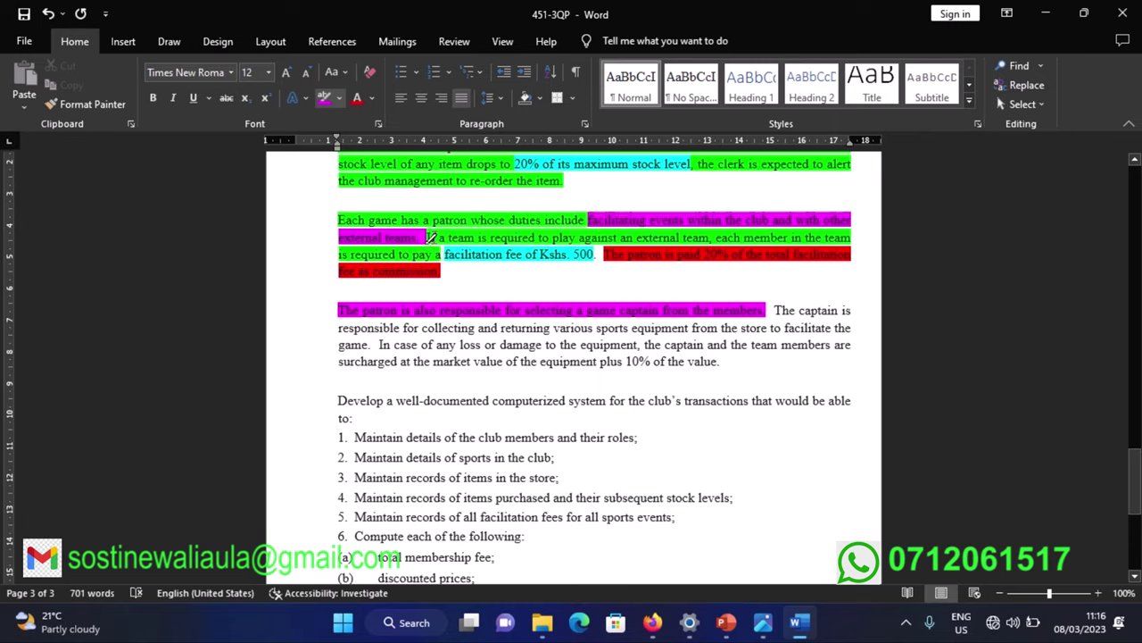
- Highlight the sentence about the captain collecting and returning sports equipment from the store in bright green
{"action": "scroll", "coordinate": [428, 292], "scroll_direction": "down", "scroll_amount": 2}
{"action": "scroll", "coordinate": [455, 288], "scroll_direction": "up", "scroll_amount": 1}
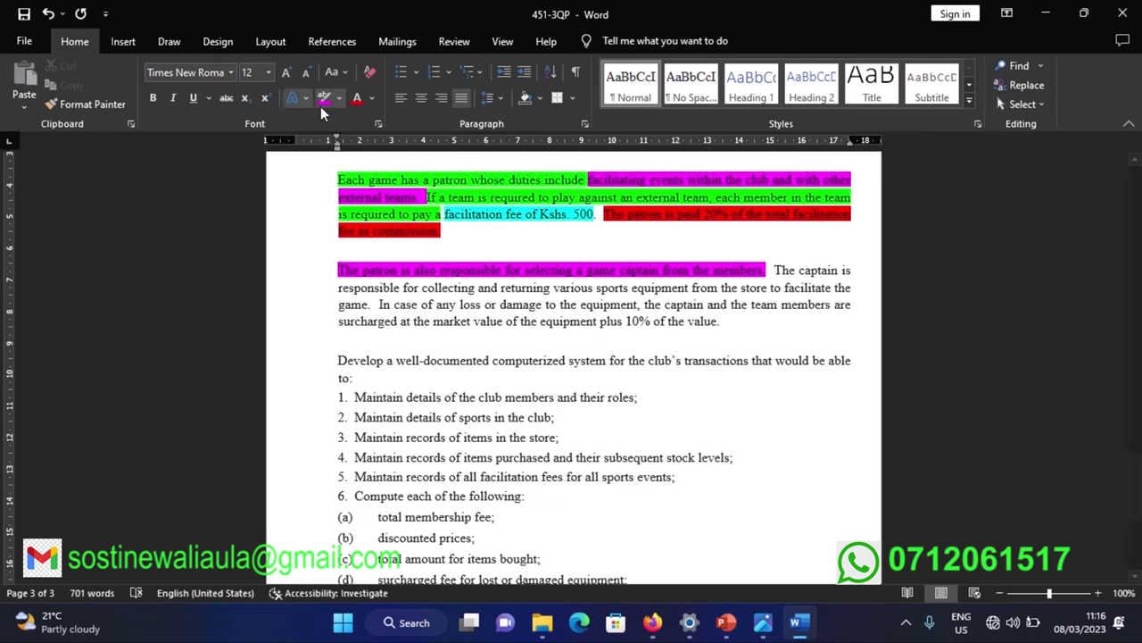
{"action": "left_click", "coordinate": [339, 97]}
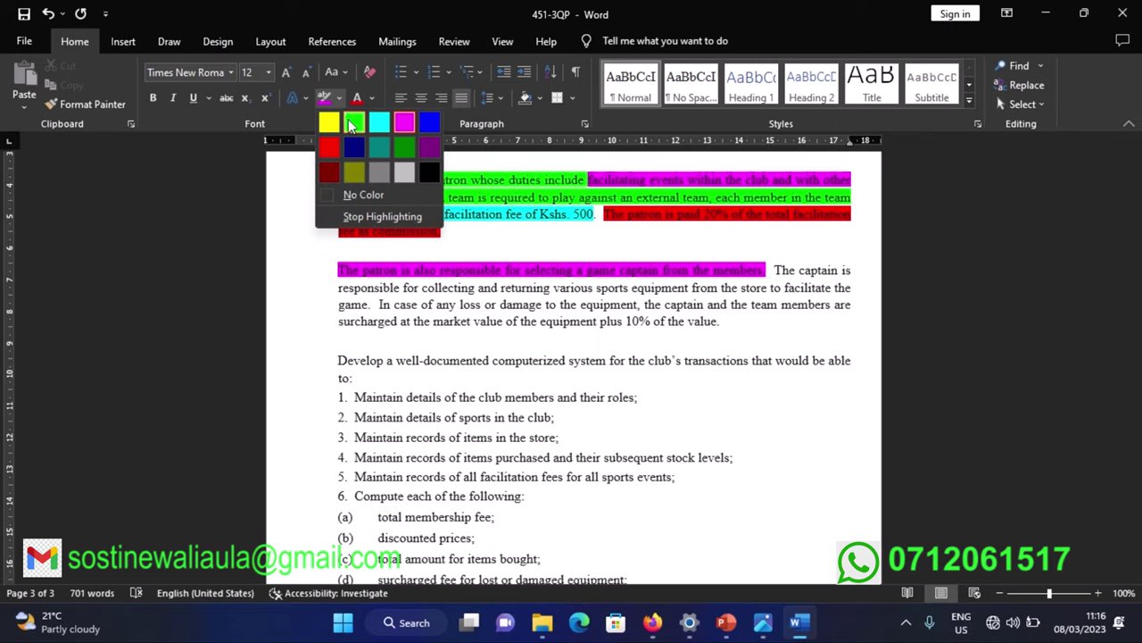
{"action": "left_click", "coordinate": [353, 123]}
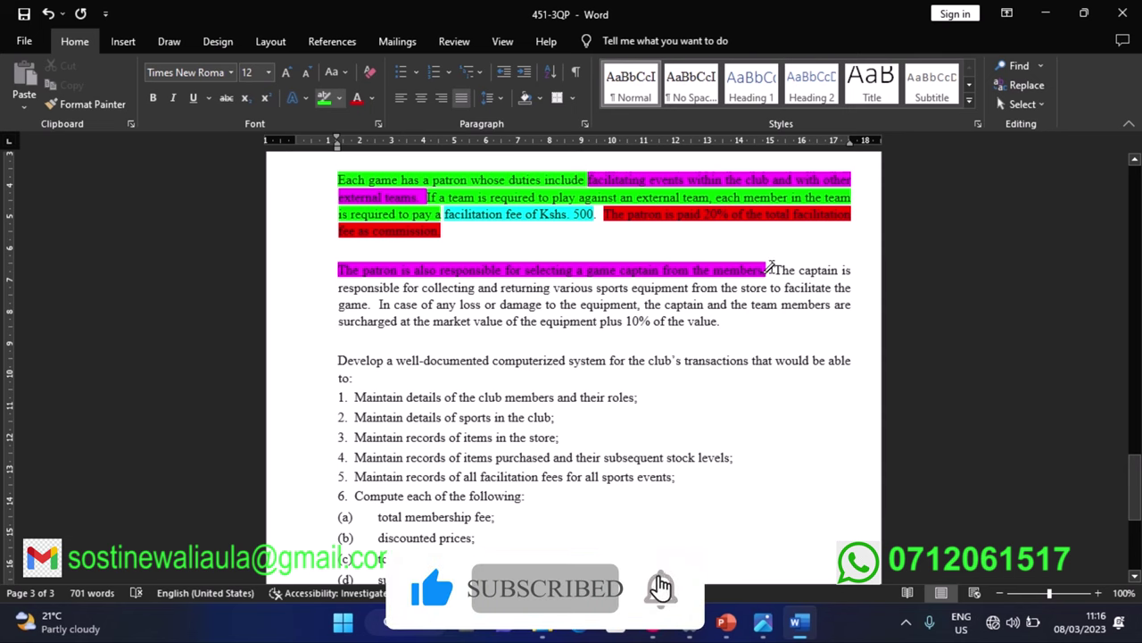
{"action": "mouse_move", "coordinate": [773, 269]}
{"action": "left_mouse_down"}
{"action": "mouse_move", "coordinate": [461, 305]}
{"action": "mouse_move", "coordinate": [690, 283]}
{"action": "mouse_move", "coordinate": [814, 295]}
{"action": "mouse_move", "coordinate": [357, 314]}
{"action": "mouse_move", "coordinate": [370, 305]}
{"action": "left_mouse_up"}
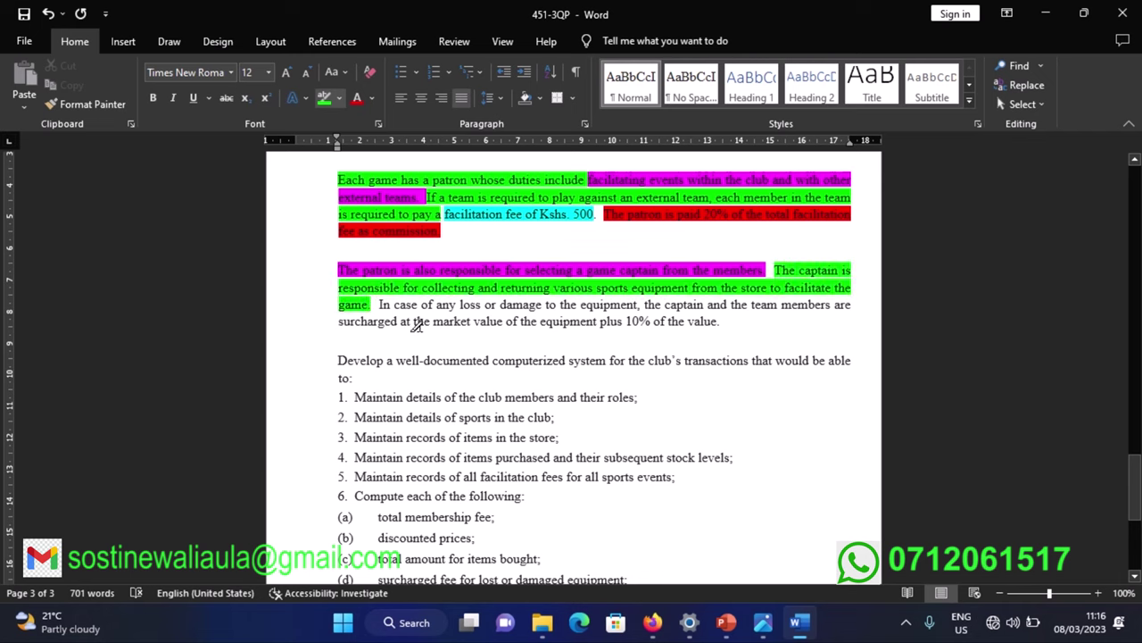
- Highlight the sentence about the surcharge for lost or damaged equipment, from "In case of any loss" to "10% of the value.", in red
{"action": "left_click", "coordinate": [339, 98]}
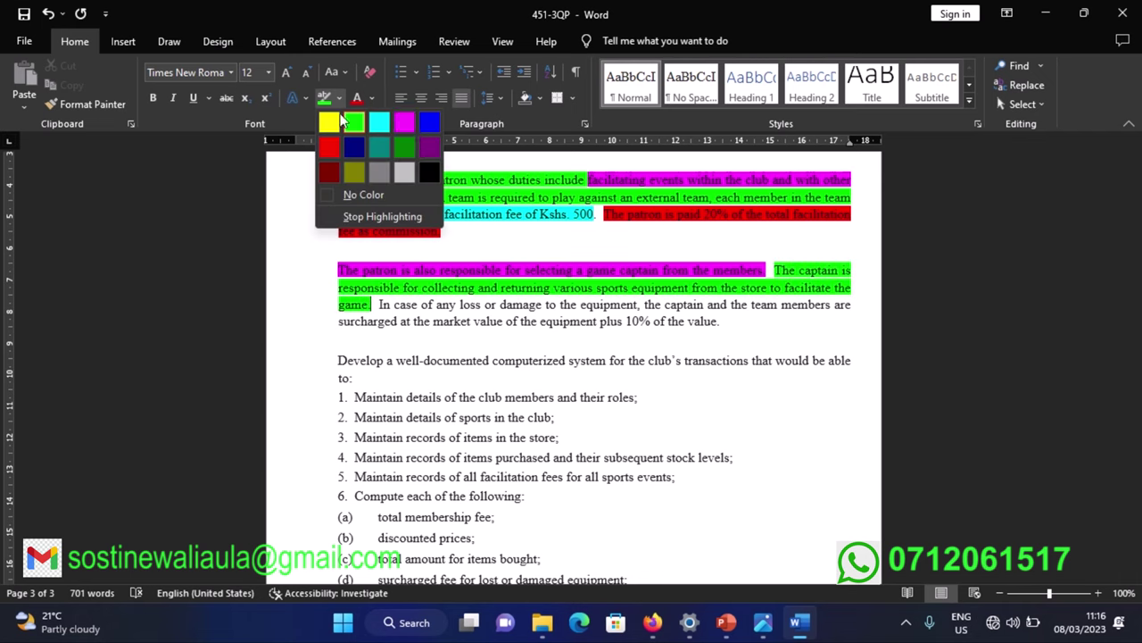
{"action": "left_click", "coordinate": [329, 148]}
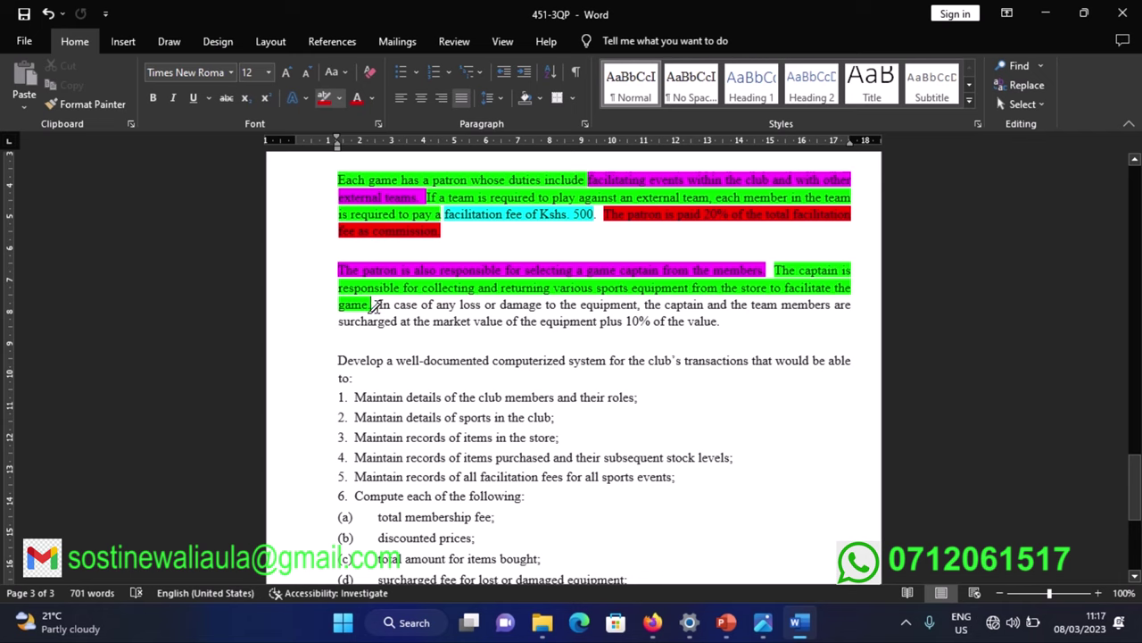
{"action": "left_click_drag", "start_coordinate": [379, 304], "coordinate": [721, 322]}
{"action": "scroll", "coordinate": [469, 287], "scroll_direction": "up", "scroll_amount": 6}
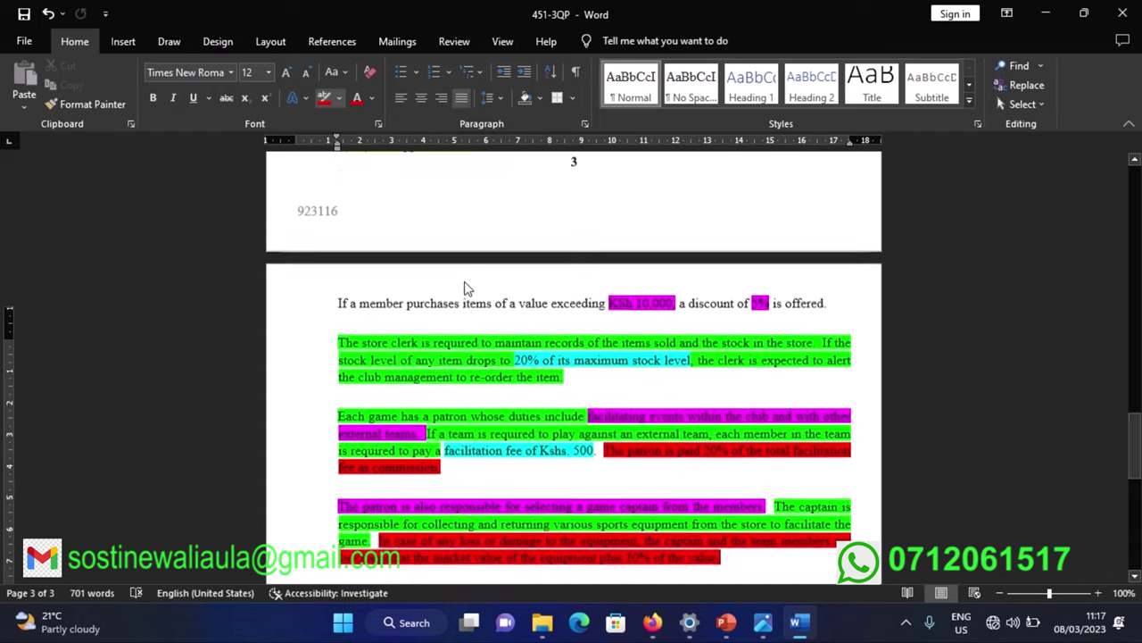
{"action": "scroll", "coordinate": [449, 228], "scroll_direction": "up", "scroll_amount": 1}
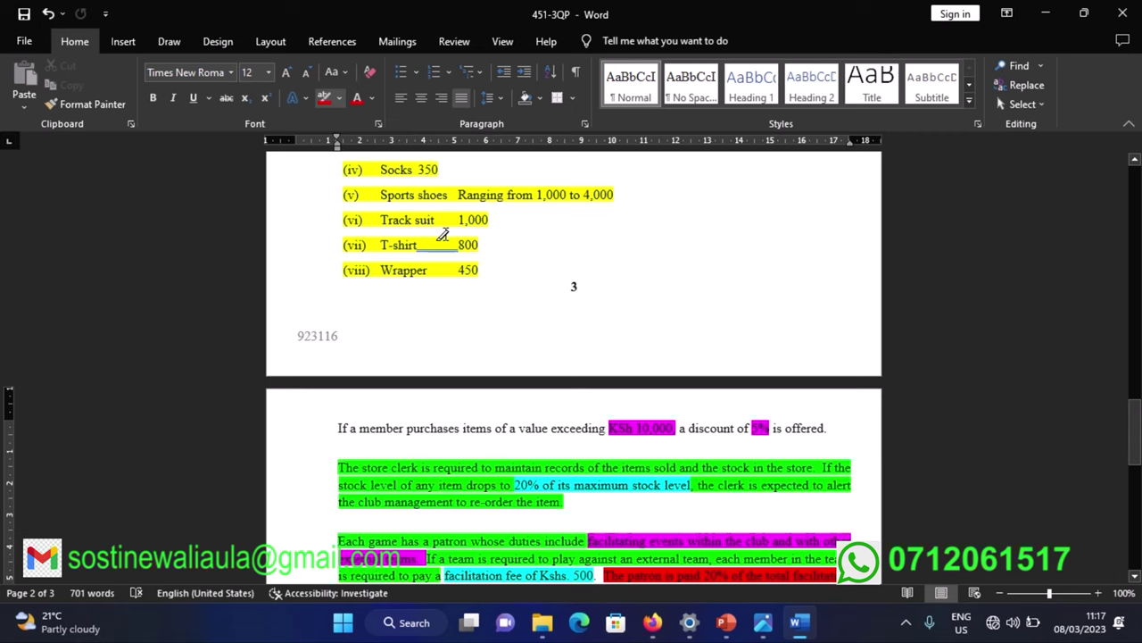
{"action": "scroll", "coordinate": [443, 233], "scroll_direction": "down", "scroll_amount": 1}
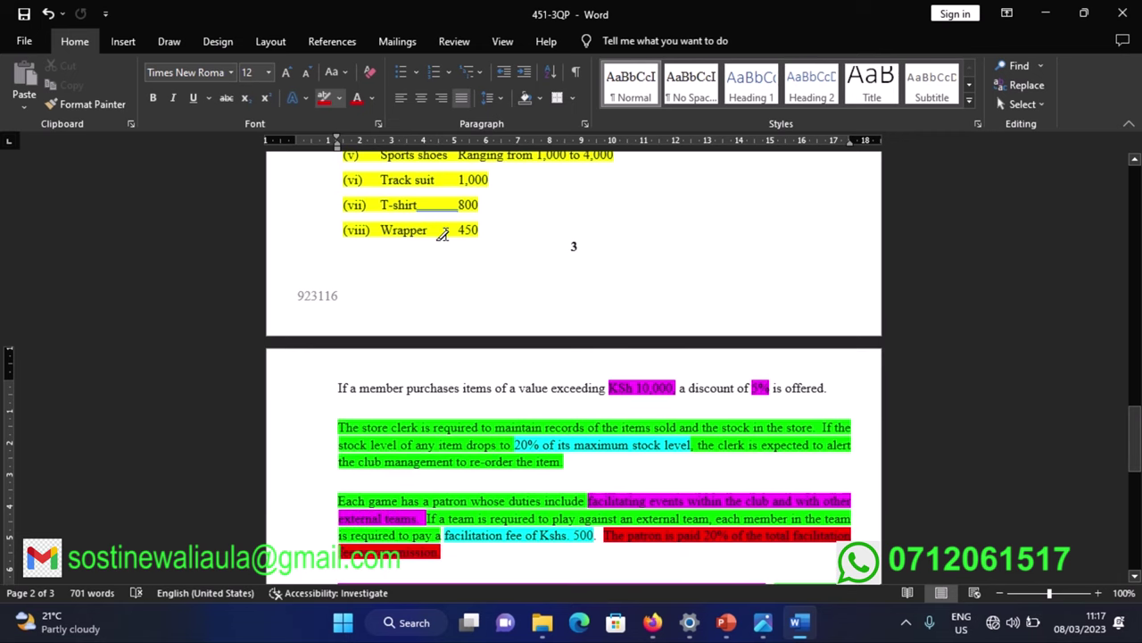
- Review the highlighted item list, store clerk, patron and captain paragraphs, down to the list of system requirements
{"action": "scroll", "coordinate": [440, 239], "scroll_direction": "up", "scroll_amount": 1}
{"action": "scroll", "coordinate": [428, 243], "scroll_direction": "down", "scroll_amount": 3}
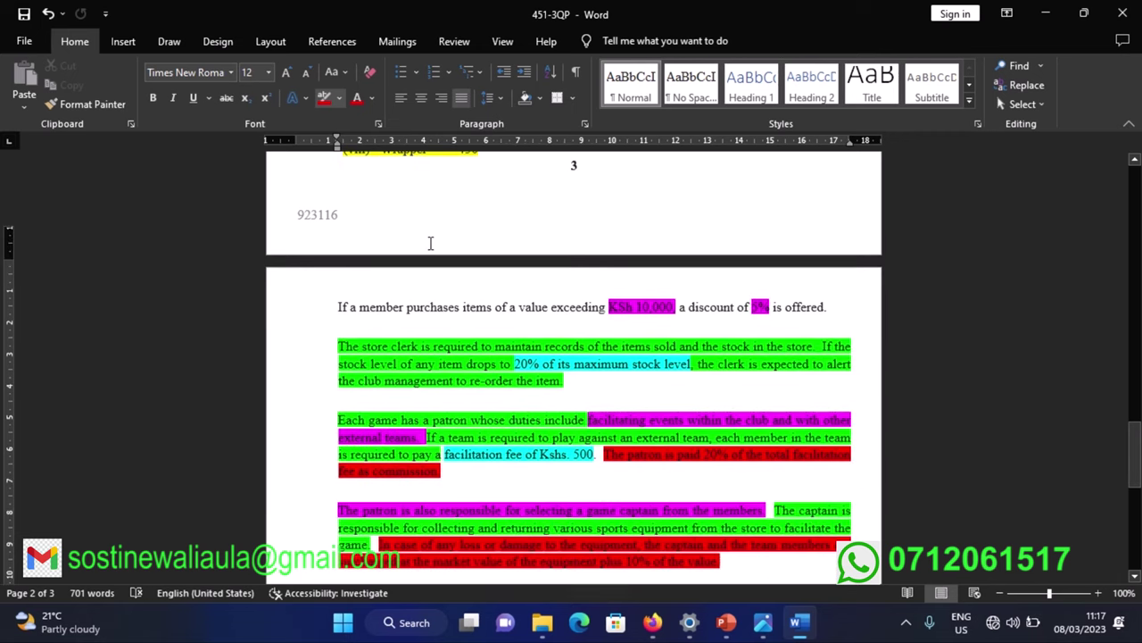
{"action": "scroll", "coordinate": [430, 243], "scroll_direction": "down", "scroll_amount": 3}
{"action": "scroll", "coordinate": [411, 254], "scroll_direction": "up", "scroll_amount": 6}
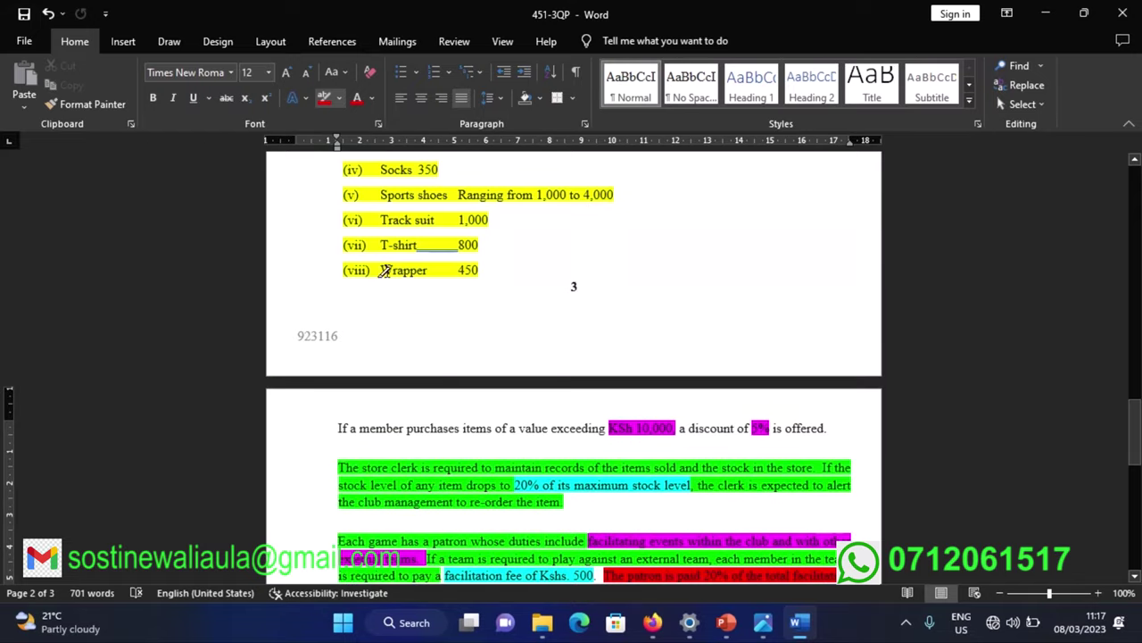
{"action": "scroll", "coordinate": [383, 270], "scroll_direction": "down", "scroll_amount": 7}
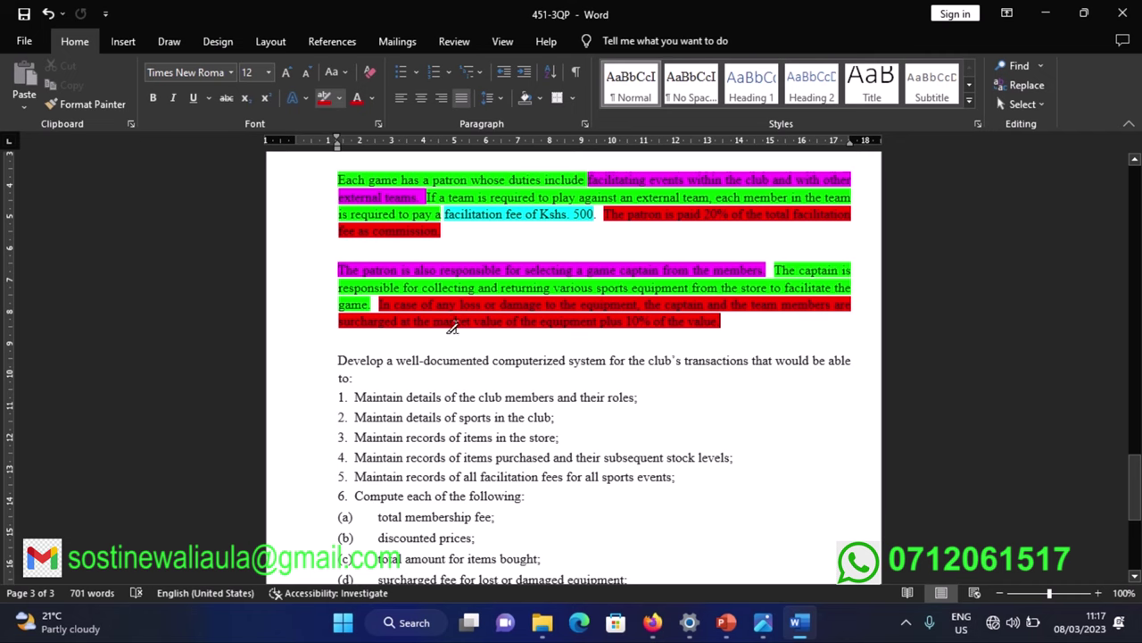
{"action": "scroll", "coordinate": [437, 336], "scroll_direction": "down", "scroll_amount": 1}
{"action": "scroll", "coordinate": [437, 357], "scroll_direction": "down", "scroll_amount": 1}
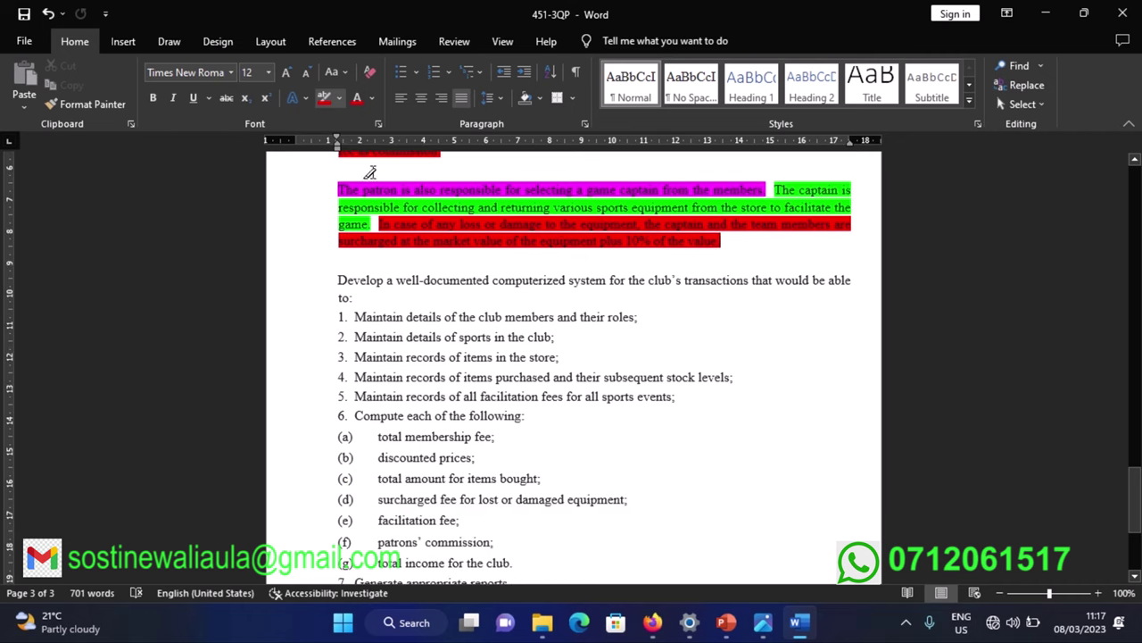
- Try highlighting the requirements section, from "Develop a well-documented computerized system" through "Generate appropriate reports.", in dark blue
{"action": "left_click", "coordinate": [339, 98]}
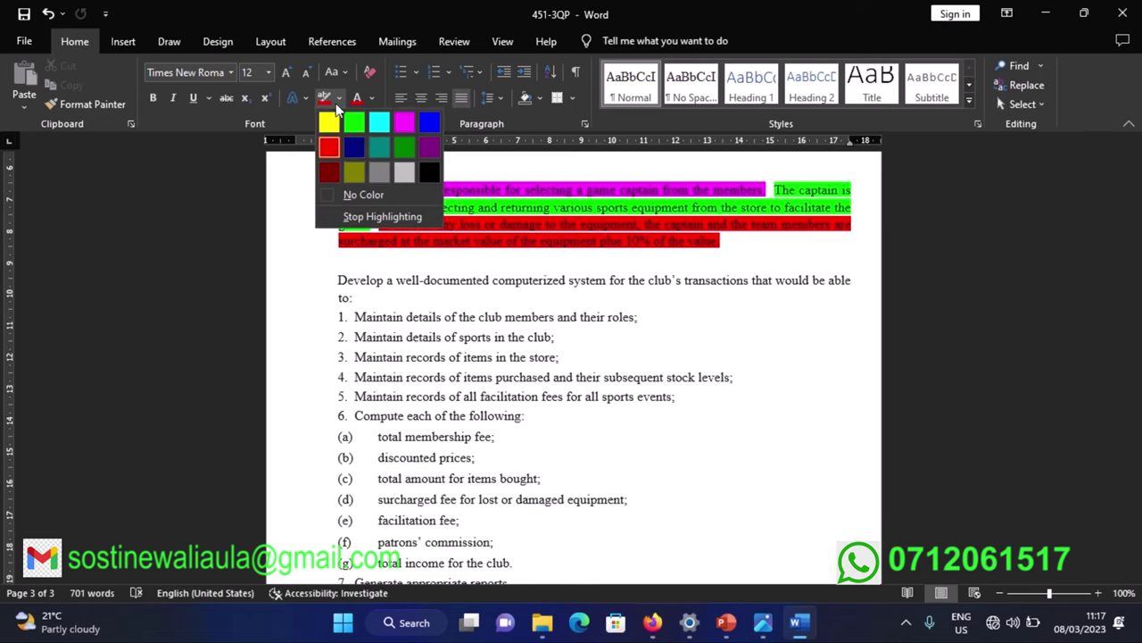
{"action": "left_click", "coordinate": [354, 147]}
{"action": "scroll", "coordinate": [350, 178], "scroll_direction": "down", "scroll_amount": 2}
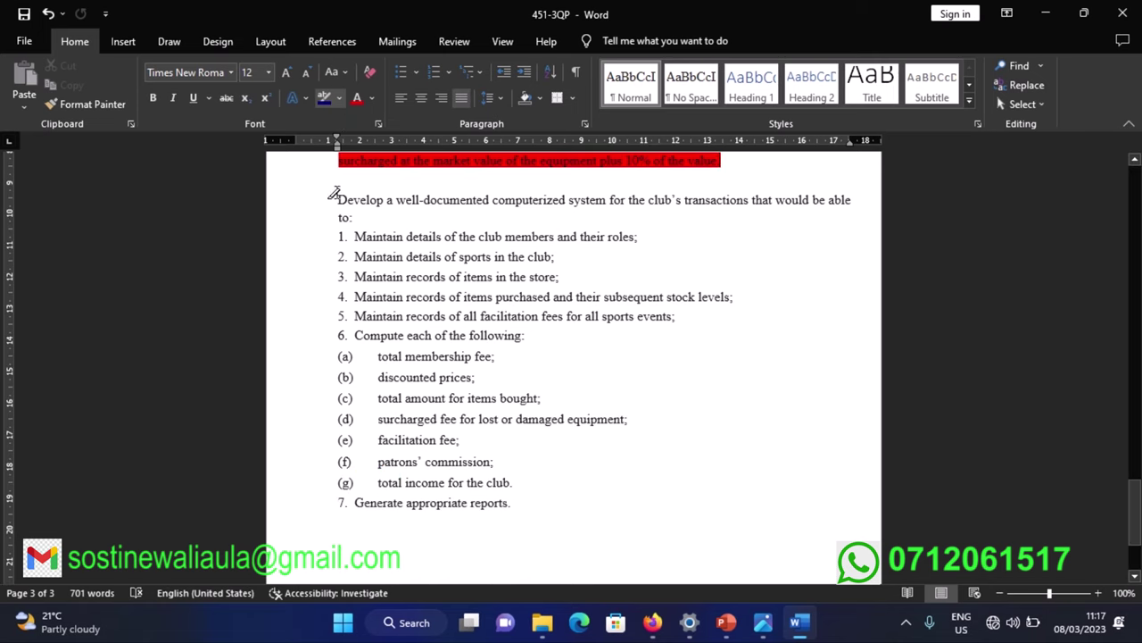
{"action": "left_click_drag", "start_coordinate": [334, 195], "coordinate": [540, 504]}
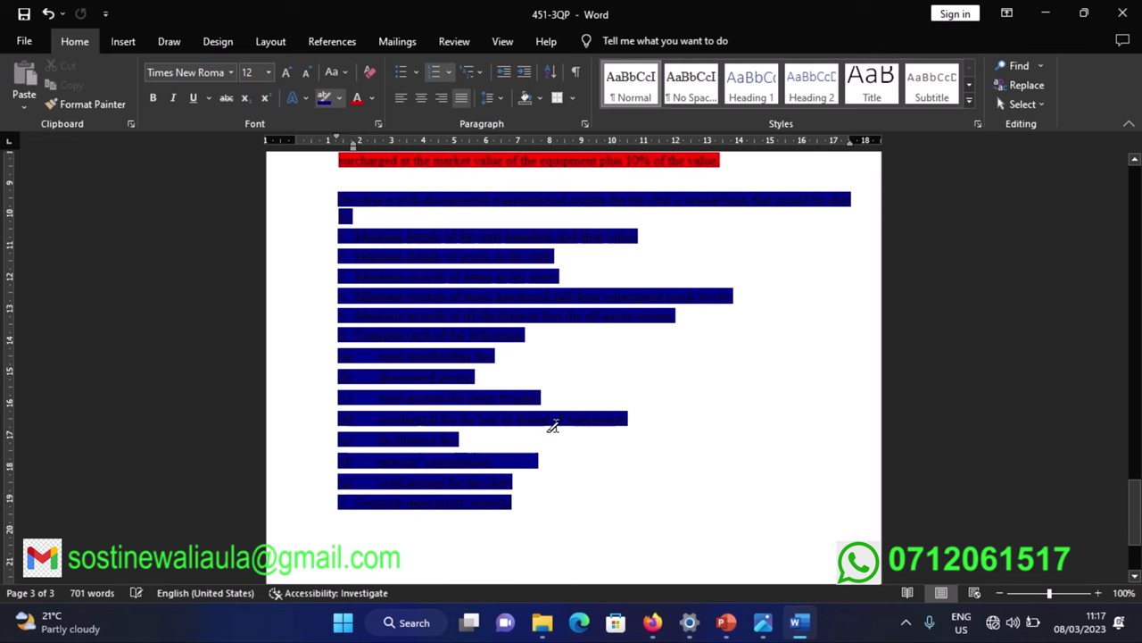
- Try green as the highlight colour for the whole requirements section, from "Develop a well-documented" through item 7
{"action": "left_click", "coordinate": [339, 98]}
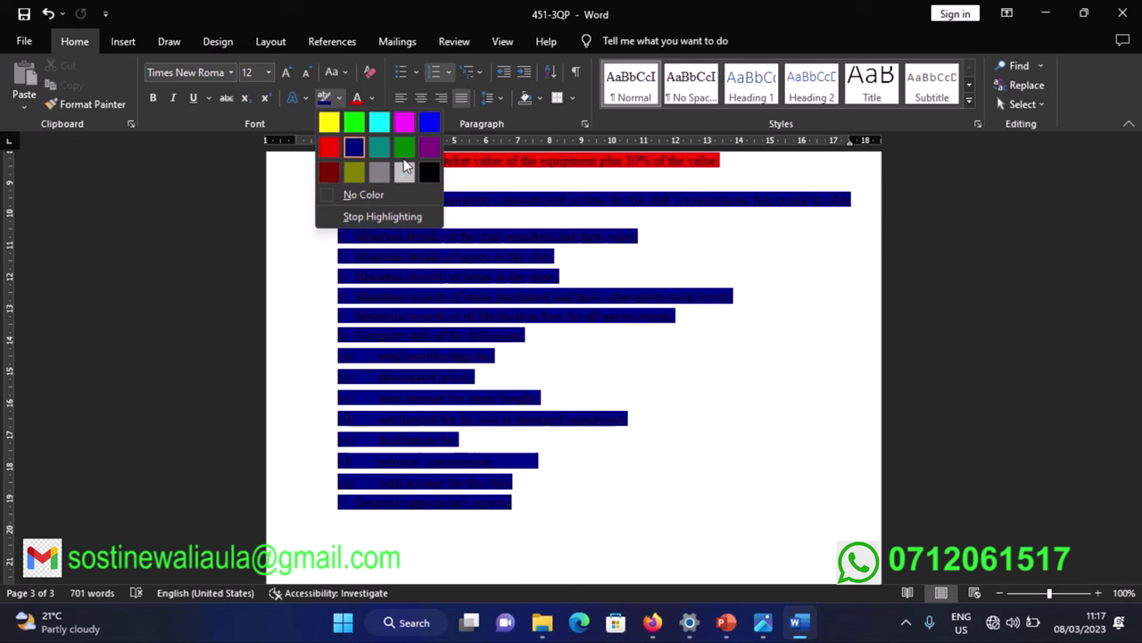
{"action": "left_click", "coordinate": [404, 147]}
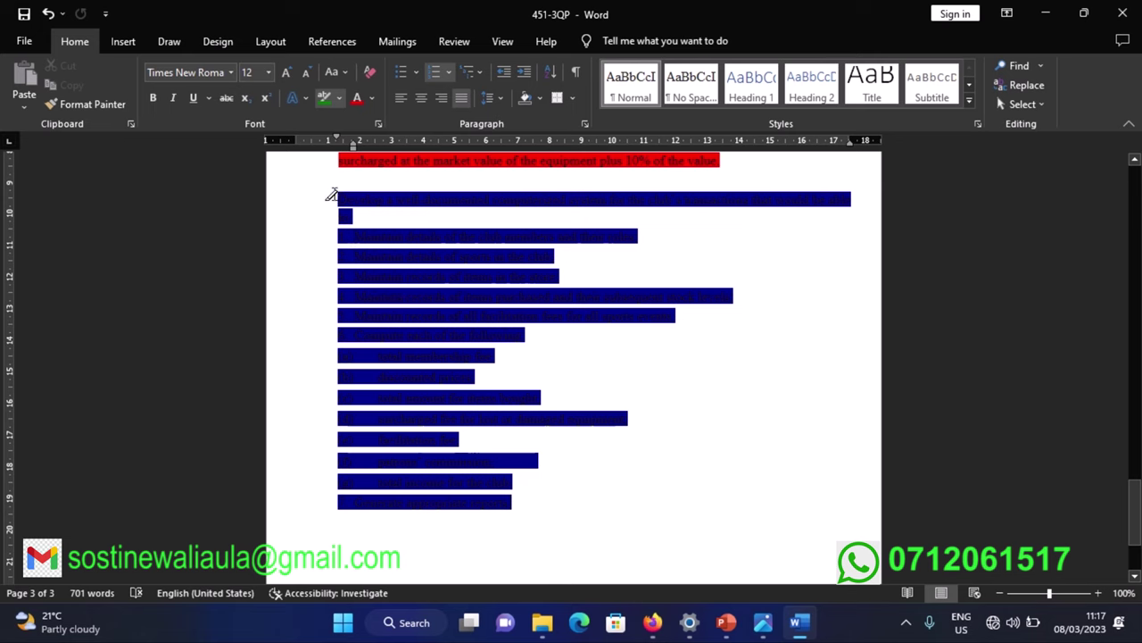
{"action": "mouse_move", "coordinate": [331, 195]}
{"action": "left_mouse_down"}
{"action": "mouse_move", "coordinate": [515, 411]}
{"action": "mouse_move", "coordinate": [550, 500]}
{"action": "left_mouse_up"}
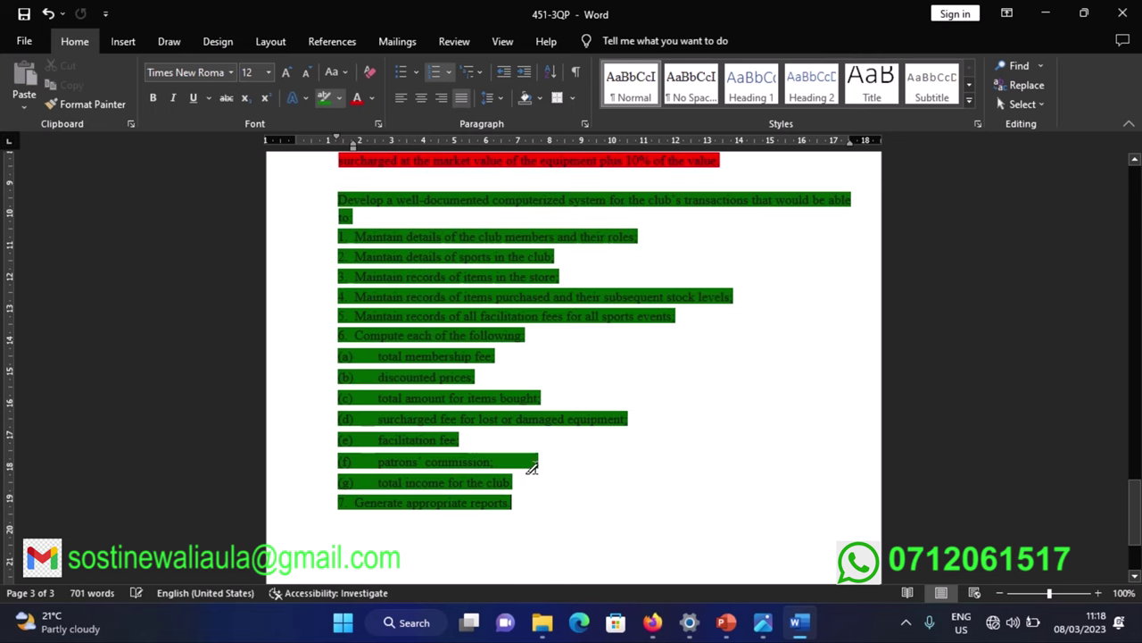
- Highlight the text from "surcharged at the market value" through requirement 7, "Generate appropriate reports.", in turquoise
{"action": "left_click", "coordinate": [339, 98]}
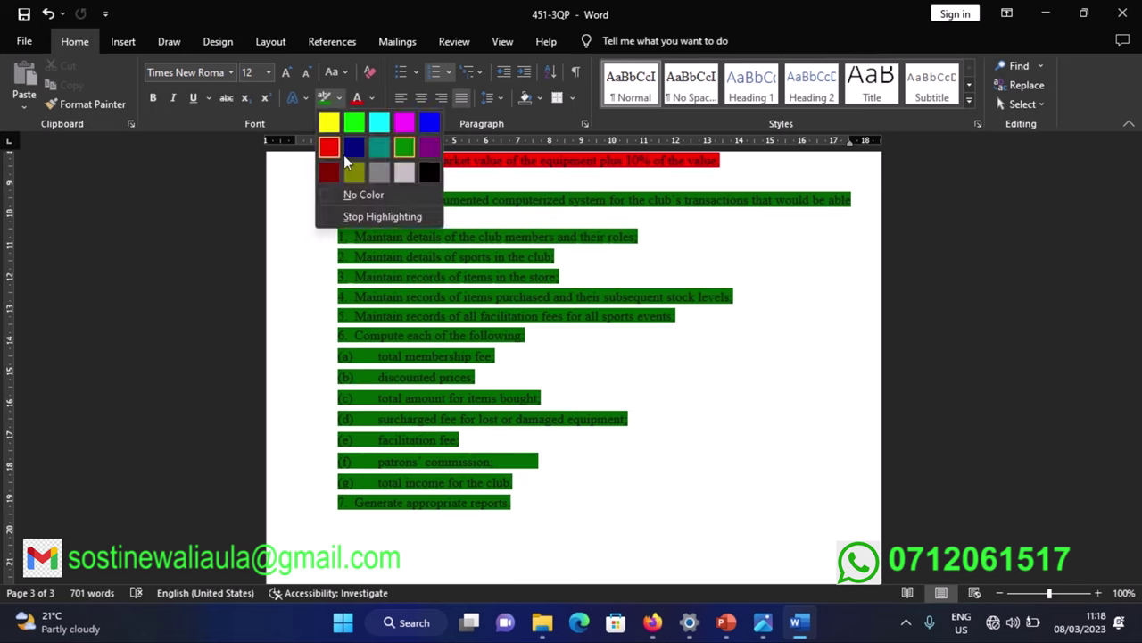
{"action": "left_click", "coordinate": [380, 122]}
{"action": "mouse_move", "coordinate": [326, 188]}
{"action": "left_mouse_down"}
{"action": "mouse_move", "coordinate": [553, 484]}
{"action": "mouse_move", "coordinate": [544, 477]}
{"action": "left_mouse_up"}
- Review the highlighted requirements list and reread the Maringo Sports Club System description from its heading
{"action": "scroll", "coordinate": [366, 260], "scroll_direction": "up", "scroll_amount": 1}
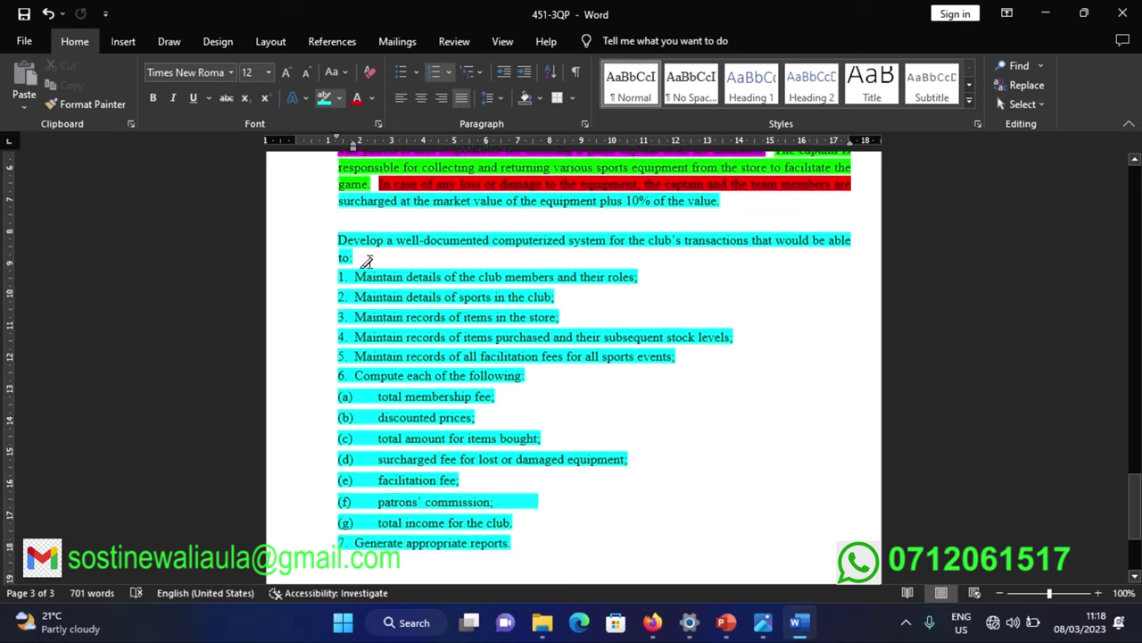
{"action": "scroll", "coordinate": [414, 293], "scroll_direction": "up", "scroll_amount": 2}
{"action": "scroll", "coordinate": [425, 294], "scroll_direction": "down", "scroll_amount": 3}
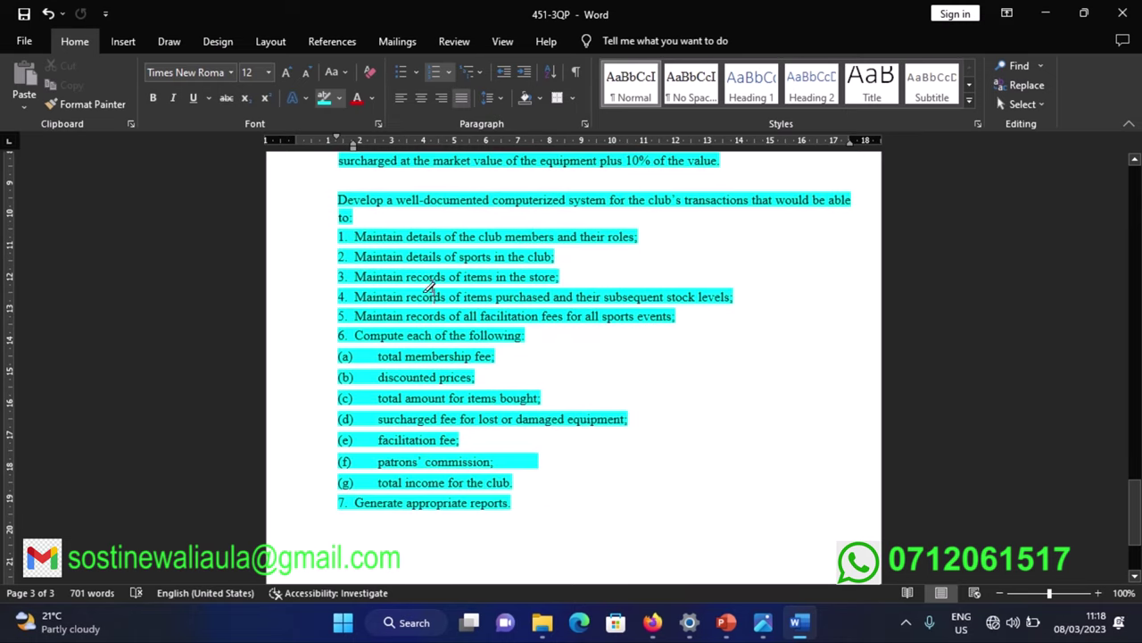
{"action": "scroll", "coordinate": [426, 332], "scroll_direction": "up", "scroll_amount": 1}
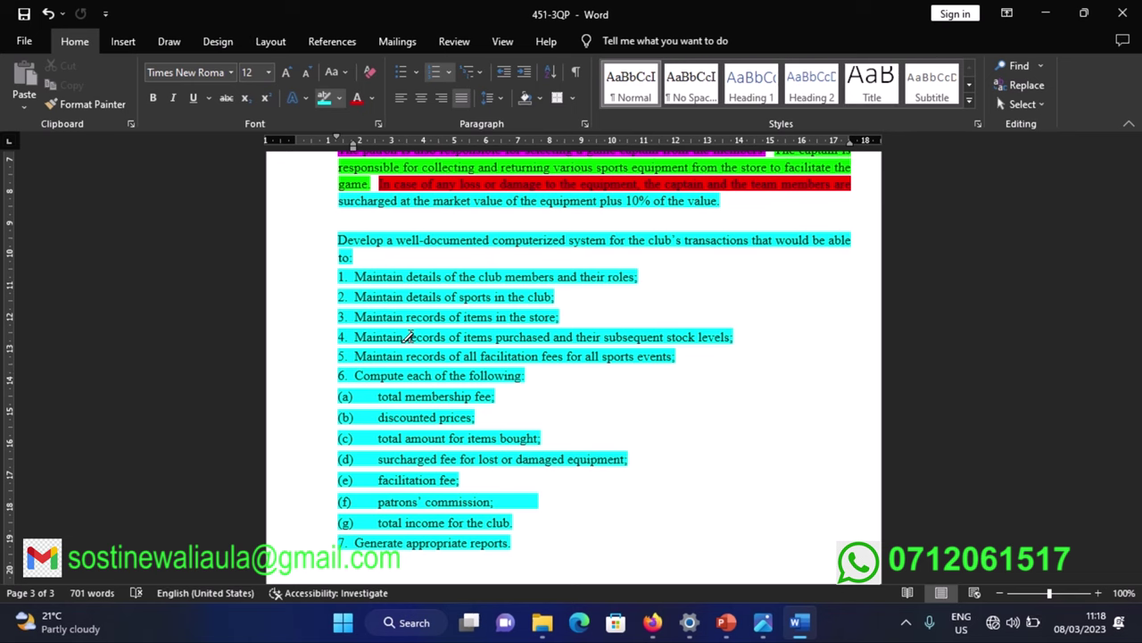
{"action": "scroll", "coordinate": [407, 336], "scroll_direction": "down", "scroll_amount": 5}
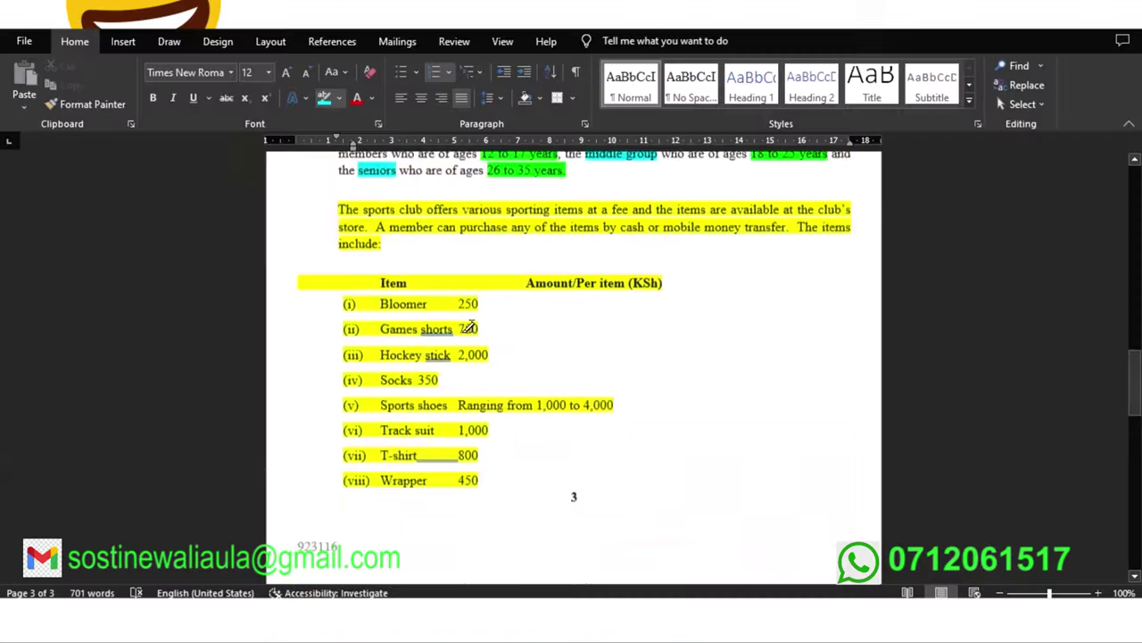
{"action": "scroll", "coordinate": [470, 328], "scroll_direction": "up", "scroll_amount": 15}
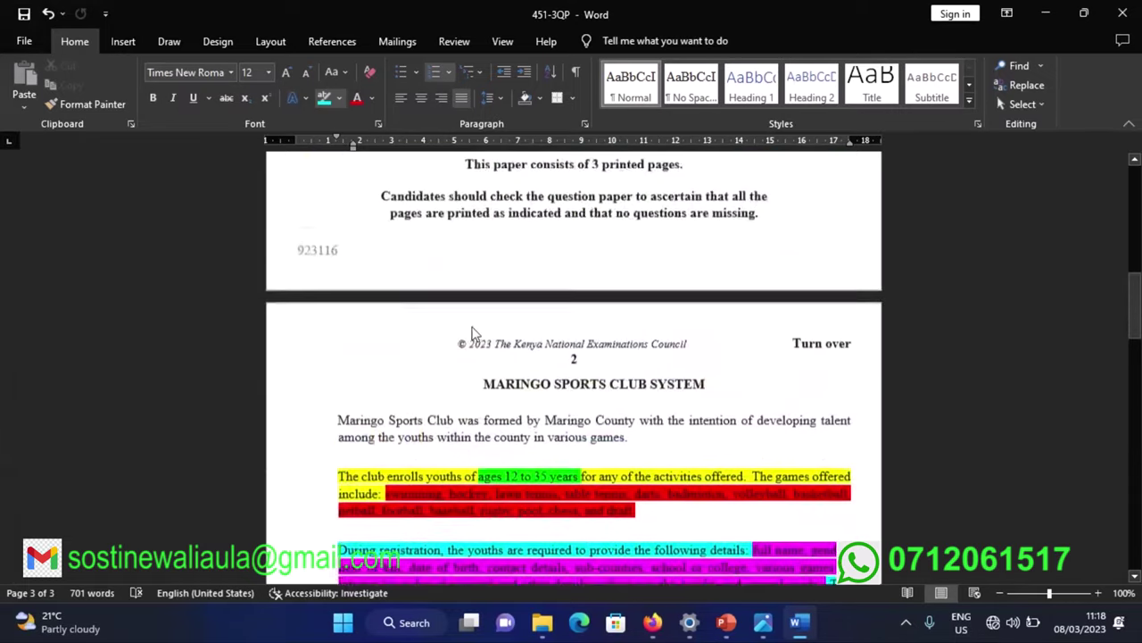
{"action": "scroll", "coordinate": [469, 327], "scroll_direction": "down", "scroll_amount": 3}
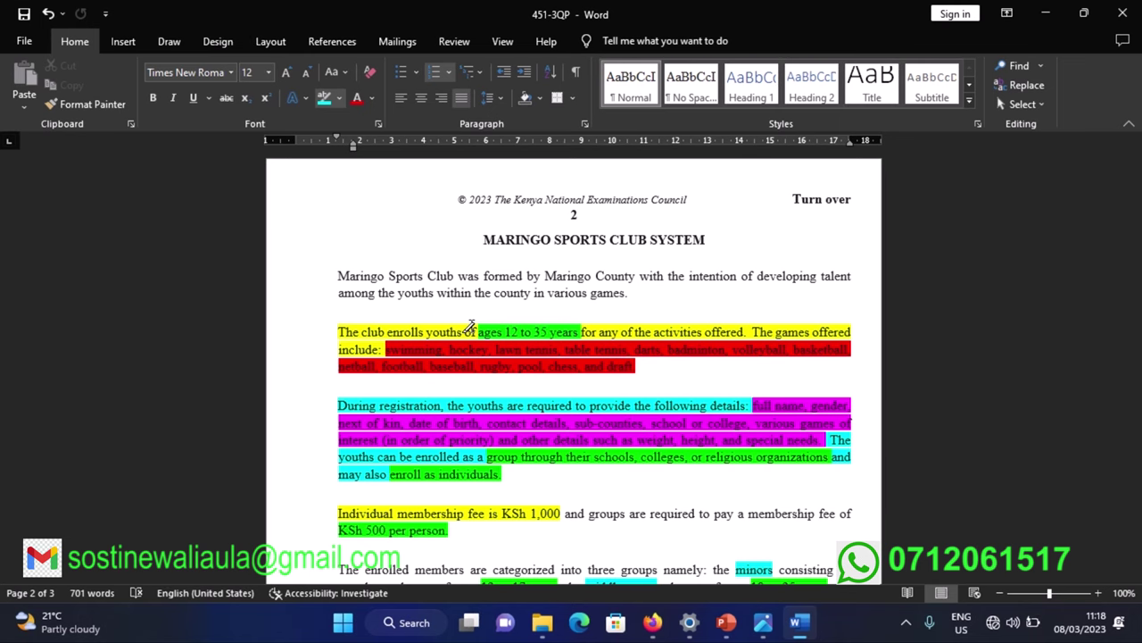
{"action": "scroll", "coordinate": [466, 327], "scroll_direction": "down", "scroll_amount": 3}
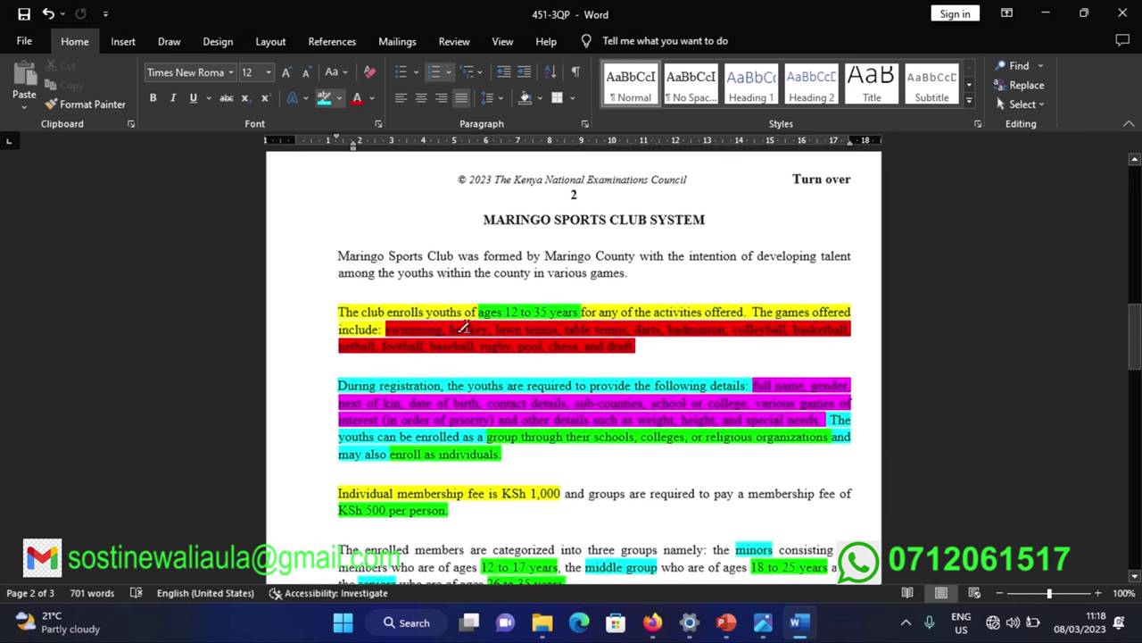